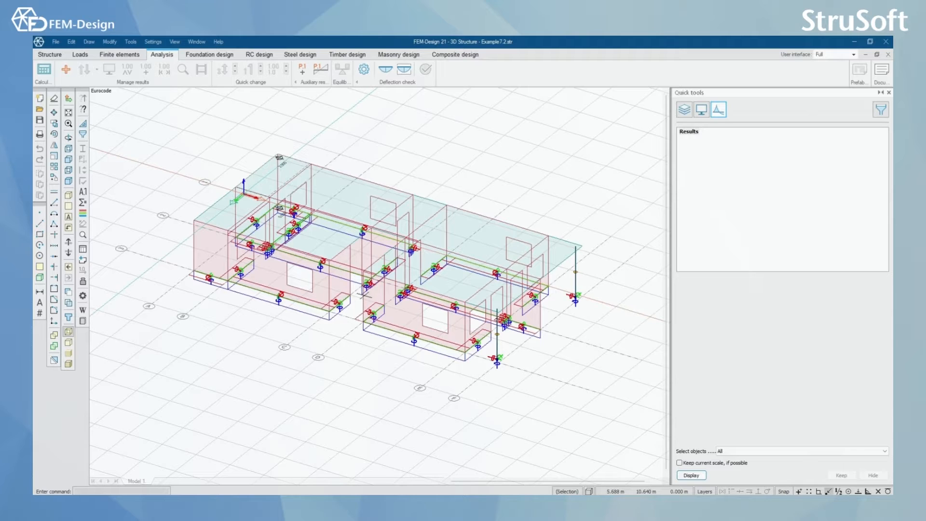
- Run the static analysis calculation for load cases
{"action": "mouse_move", "coordinate": [363, 295]}
{"action": "mouse_move", "coordinate": [248, 340]}
{"action": "middle_mouse_down", "text": "shift"}
{"action": "mouse_move", "coordinate": [318, 344]}
{"action": "mouse_move", "coordinate": [243, 336]}
{"action": "mouse_move", "coordinate": [240, 324]}
{"action": "middle_mouse_up", "text": "shift"}
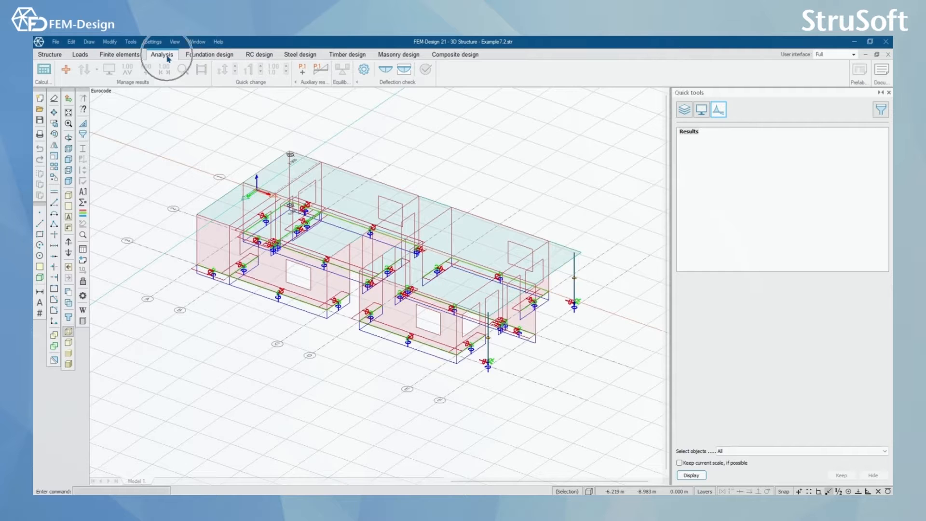
{"action": "left_click", "coordinate": [43, 72]}
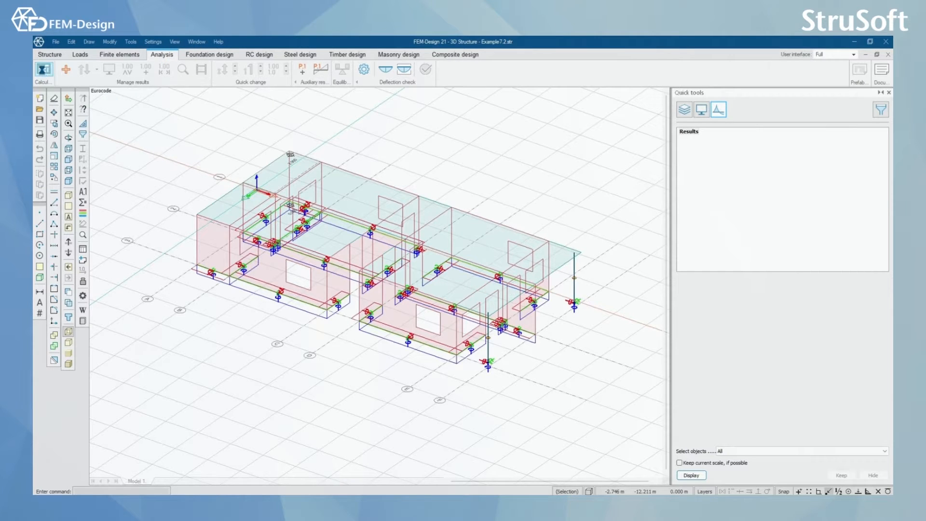
{"action": "left_click", "coordinate": [354, 192]}
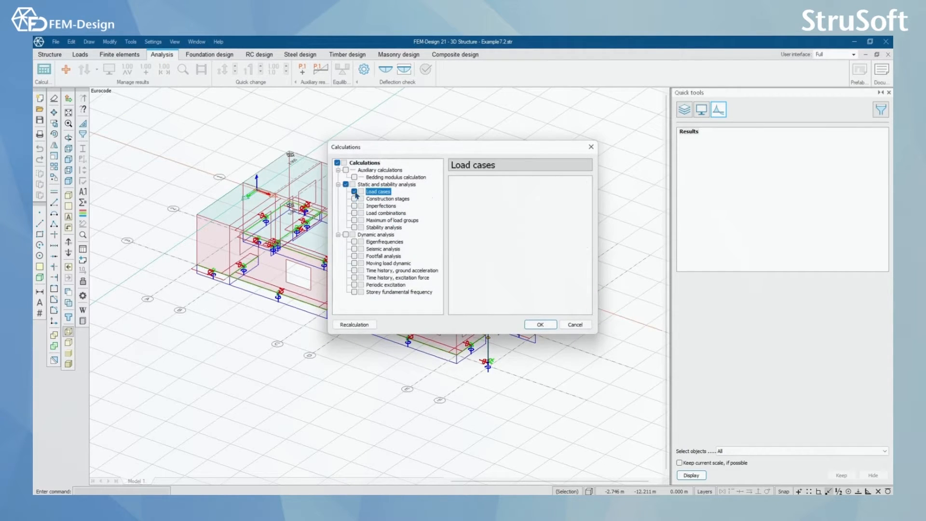
{"action": "left_click", "coordinate": [539, 324]}
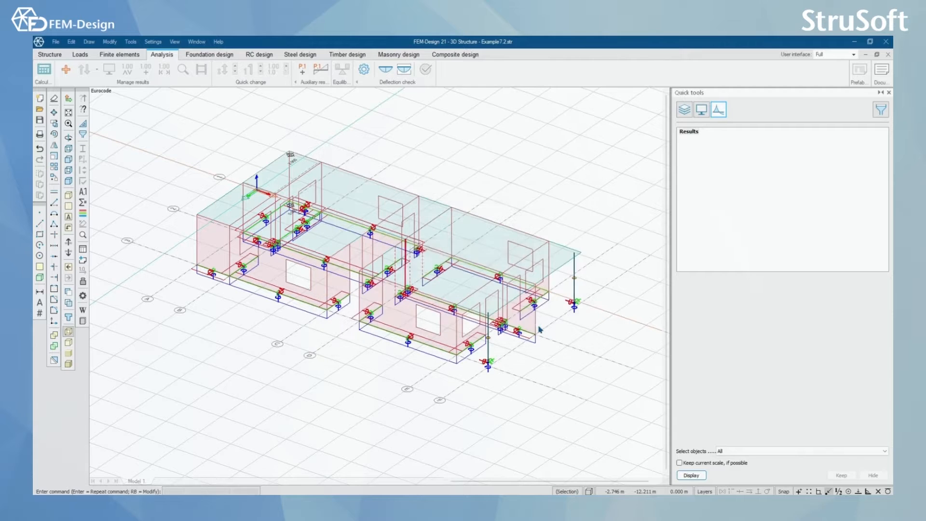
- Move the region overlap error message clear of the model to examine the highlighted walls, and dismiss it
{"action": "left_click_drag", "start_coordinate": [447, 259], "coordinate": [519, 192]}
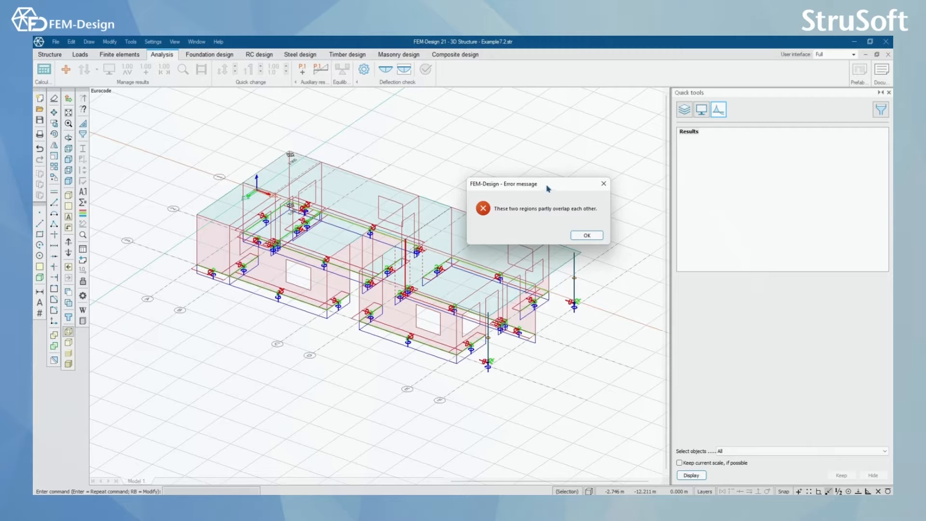
{"action": "left_click_drag", "start_coordinate": [548, 189], "coordinate": [553, 166]}
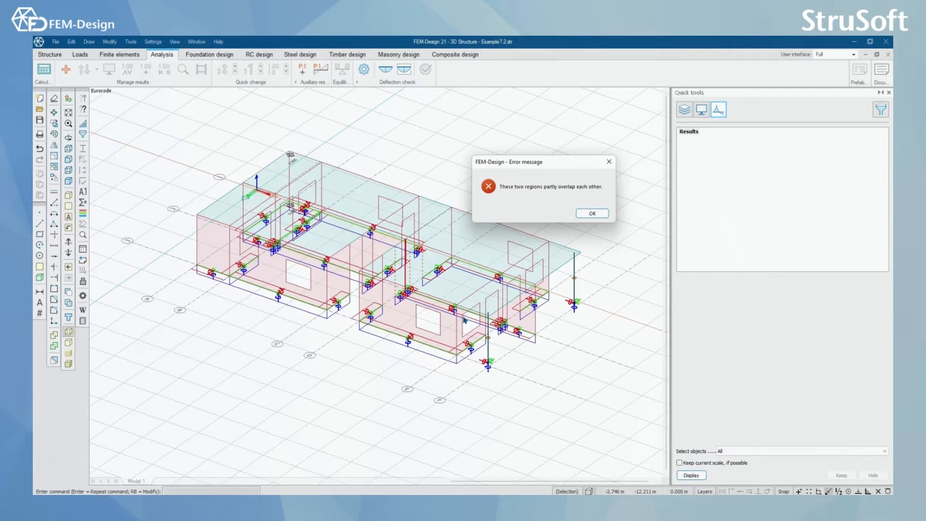
{"action": "left_click_drag", "start_coordinate": [525, 168], "coordinate": [532, 159]}
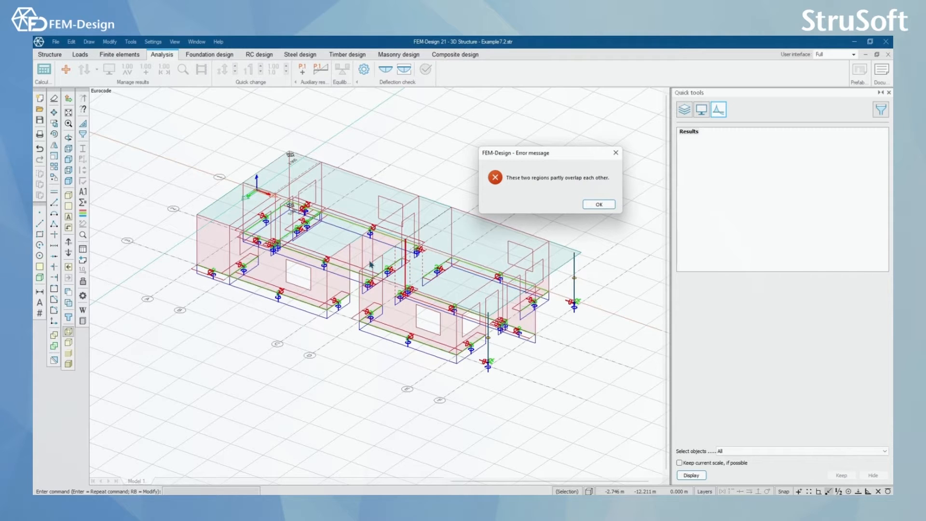
{"action": "left_click", "coordinate": [599, 205]}
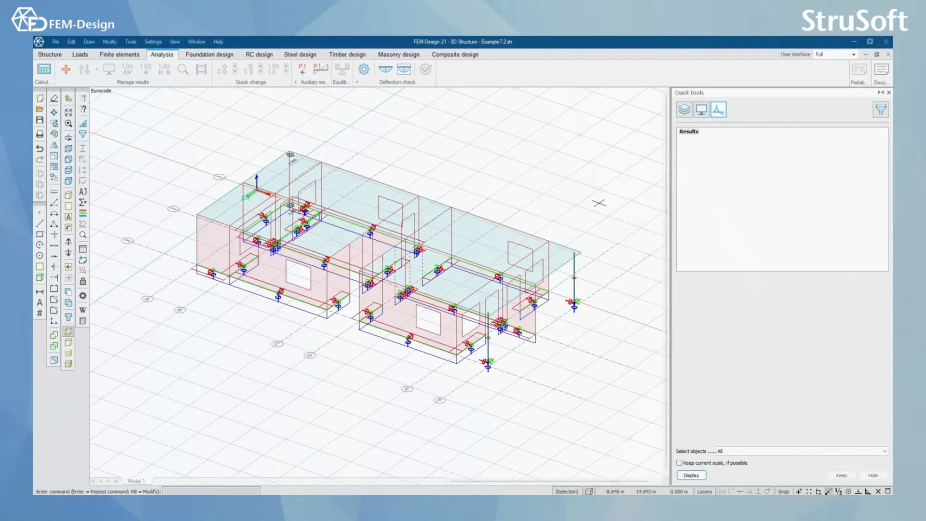
- Generate the finite element mesh for the roof slab and adjoining interior wall, continuing past the mesh refinement warning
{"action": "left_click", "coordinate": [135, 58]}
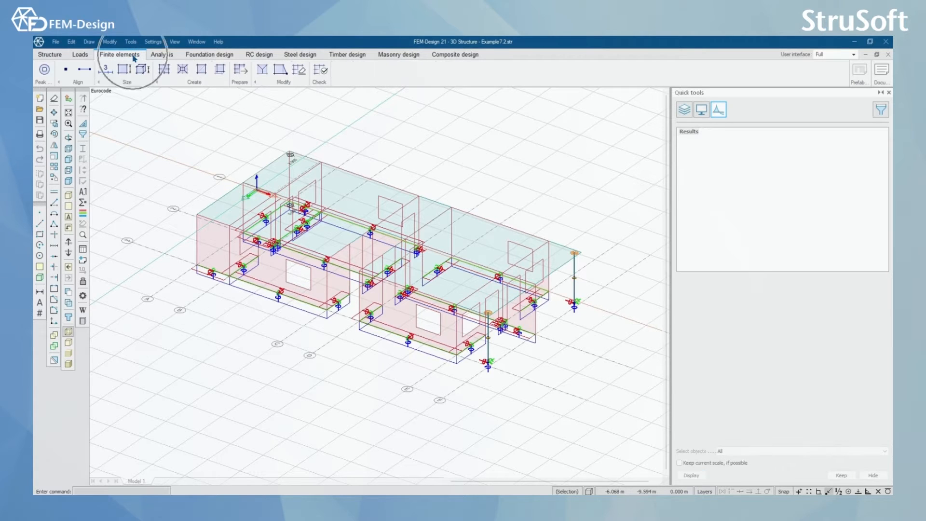
{"action": "left_click", "coordinate": [163, 72]}
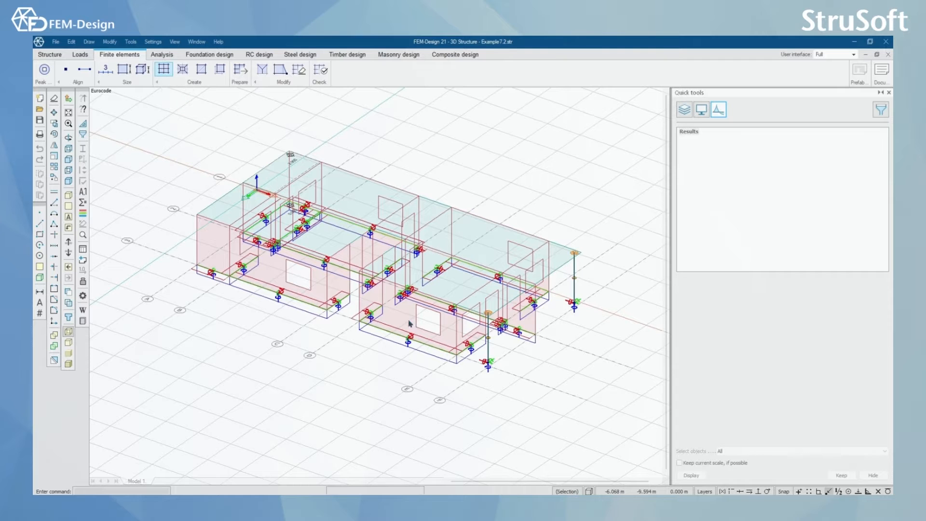
{"action": "middle_click_drag", "start_coordinate": [445, 341], "coordinate": [551, 313]}
{"action": "scroll", "coordinate": [421, 255], "scroll_direction": "up", "scroll_amount": 5}
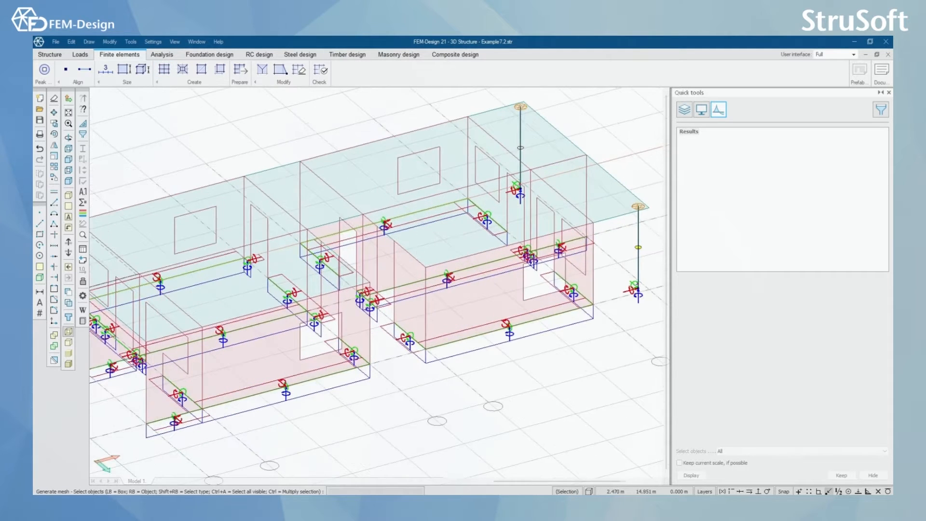
{"action": "key", "text": "ctrl+a"}
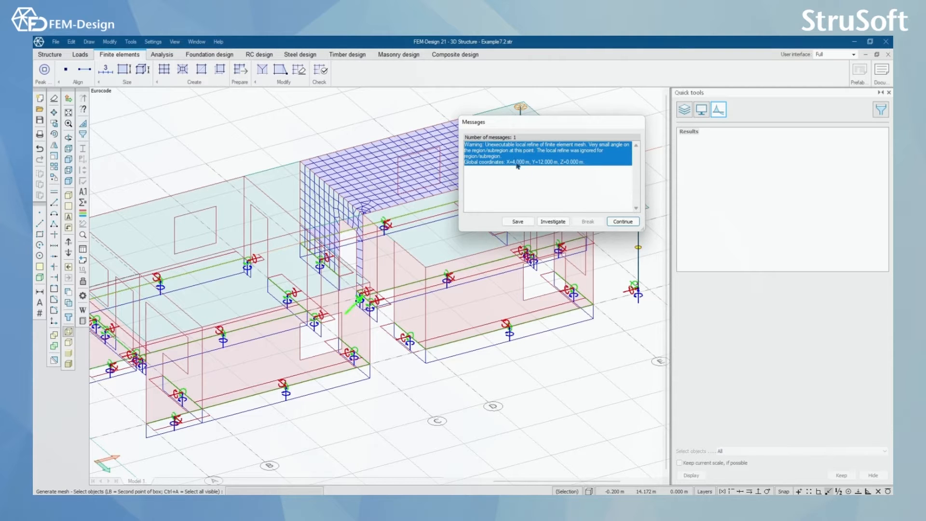
{"action": "left_click", "coordinate": [623, 222]}
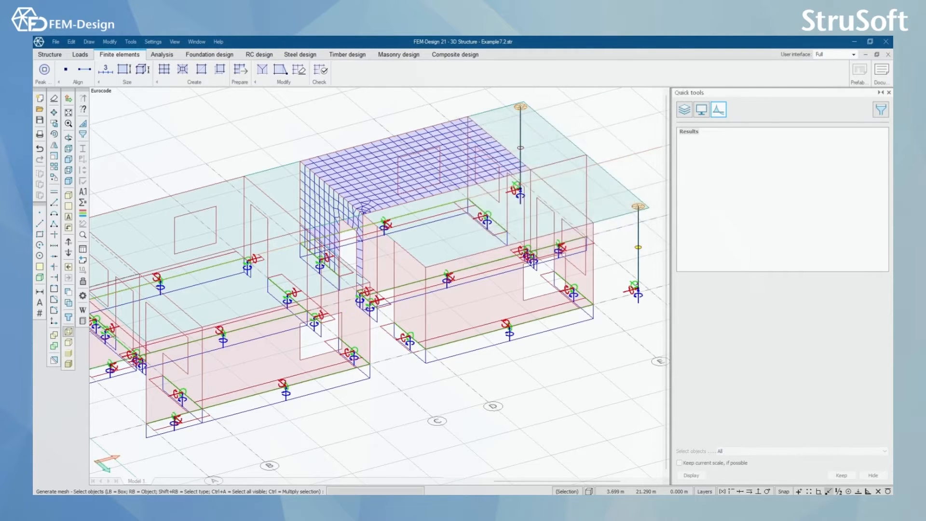
- Try to generate the mesh on the narrow wall beside the door opening, and dismiss the overlap error message
{"action": "scroll", "coordinate": [402, 235], "scroll_direction": "up", "scroll_amount": 2}
{"action": "scroll", "coordinate": [378, 244], "scroll_direction": "up", "scroll_amount": 2}
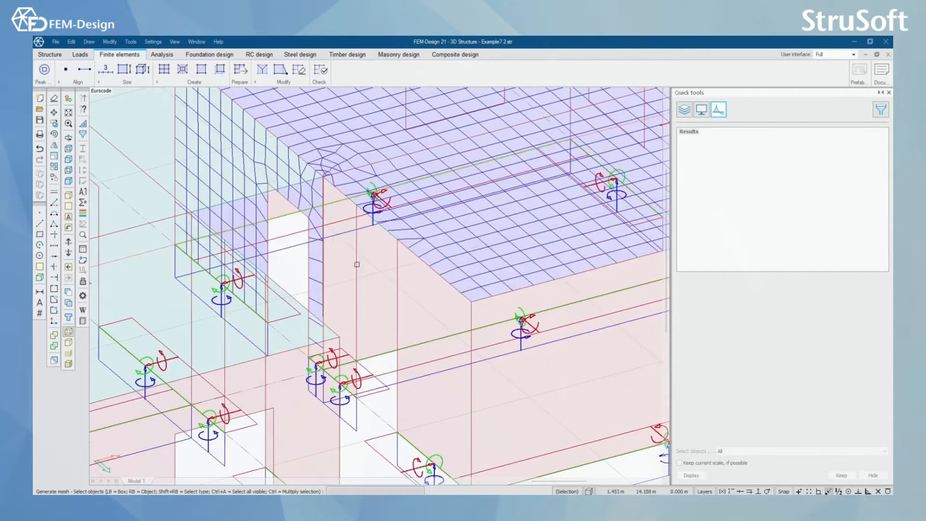
{"action": "left_click", "coordinate": [344, 264]}
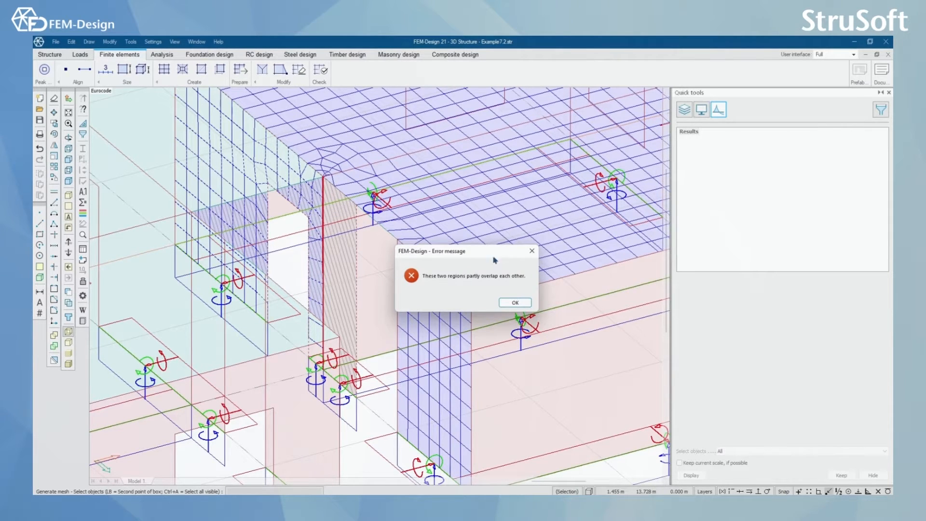
{"action": "left_click_drag", "start_coordinate": [481, 252], "coordinate": [465, 166]}
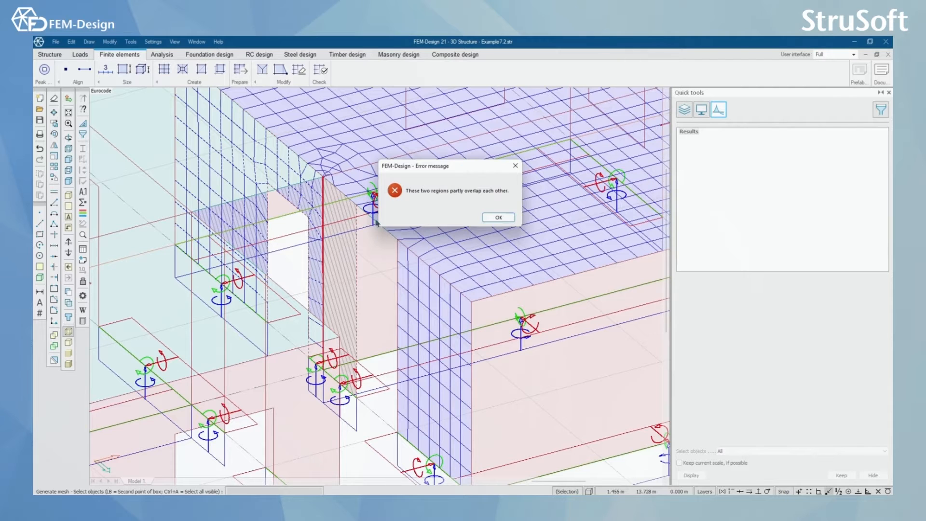
{"action": "left_click", "coordinate": [499, 218]}
- Examine the base of the overlapping wall edges beside the door opening at close range
{"action": "scroll", "coordinate": [311, 235], "scroll_direction": "up", "scroll_amount": 3}
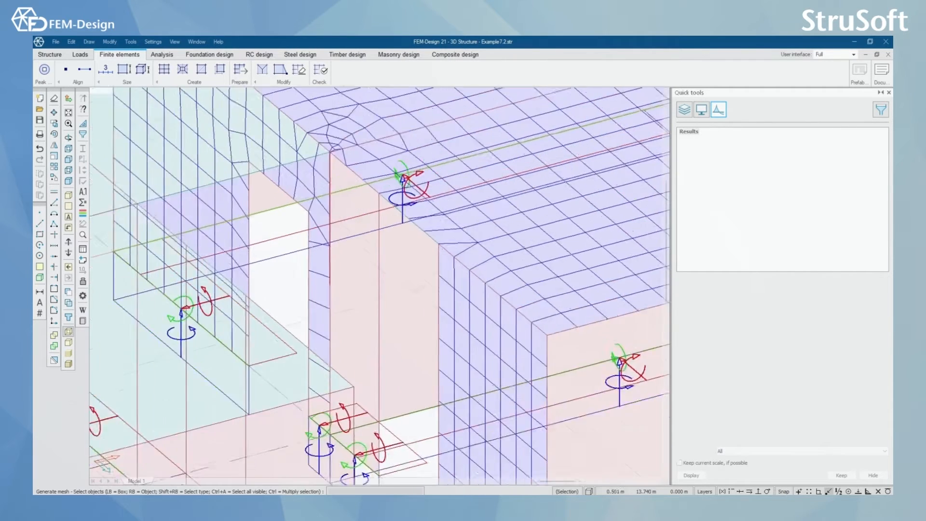
{"action": "middle_click_drag", "start_coordinate": [389, 299], "coordinate": [401, 401]}
{"action": "scroll", "coordinate": [385, 405], "scroll_direction": "up", "scroll_amount": 6}
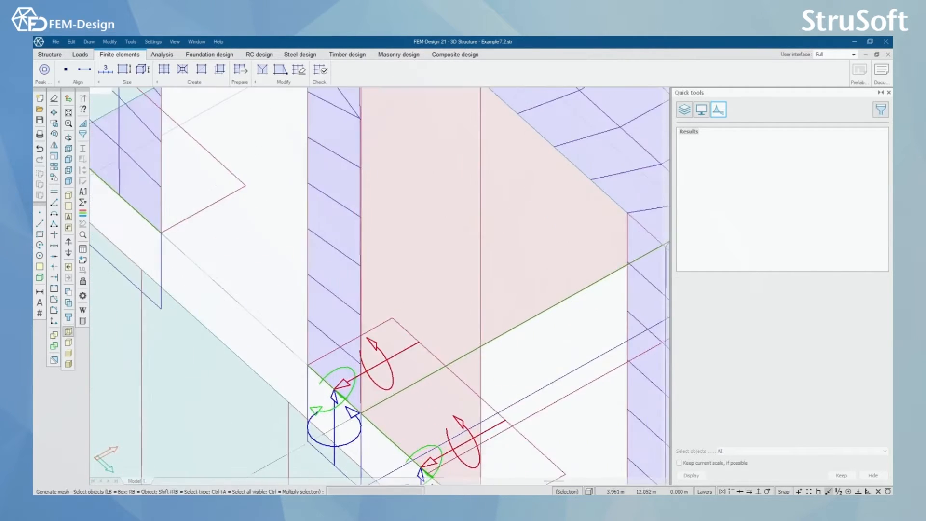
{"action": "scroll", "coordinate": [382, 409], "scroll_direction": "up", "scroll_amount": 8}
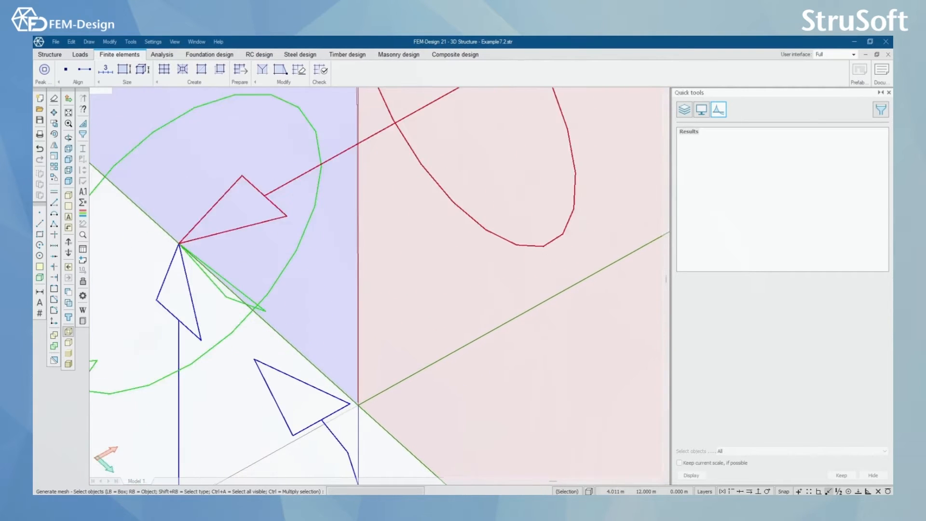
{"action": "scroll", "coordinate": [355, 410], "scroll_direction": "down", "scroll_amount": 6}
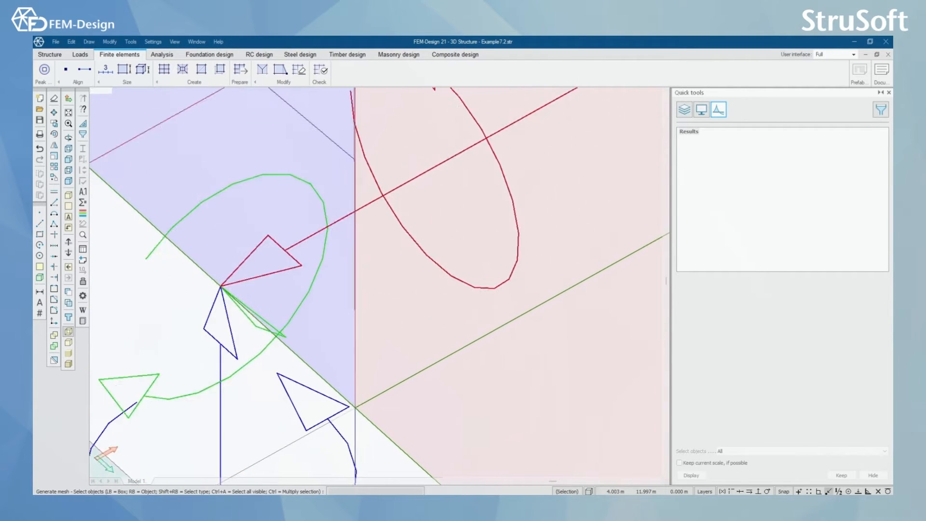
{"action": "scroll", "coordinate": [355, 410], "scroll_direction": "down", "scroll_amount": 1}
{"action": "middle_click_drag", "start_coordinate": [411, 289], "coordinate": [412, 360]}
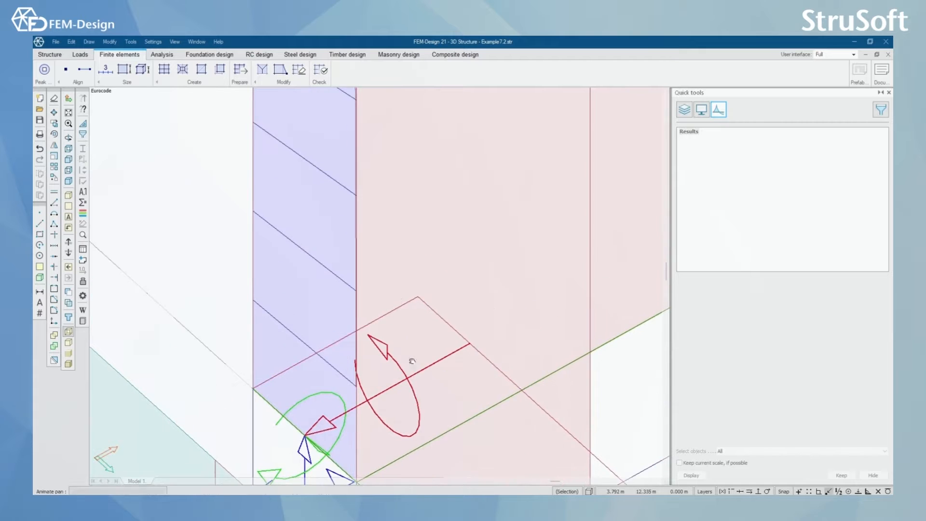
- Examine where the overlapping walls meet the roof slab and the surrounding mesh, and leave the mesh generation command
{"action": "scroll", "coordinate": [411, 311], "scroll_direction": "down", "scroll_amount": 2}
{"action": "middle_click_drag", "start_coordinate": [402, 268], "coordinate": [372, 357]}
{"action": "scroll", "coordinate": [378, 291], "scroll_direction": "up", "scroll_amount": 6}
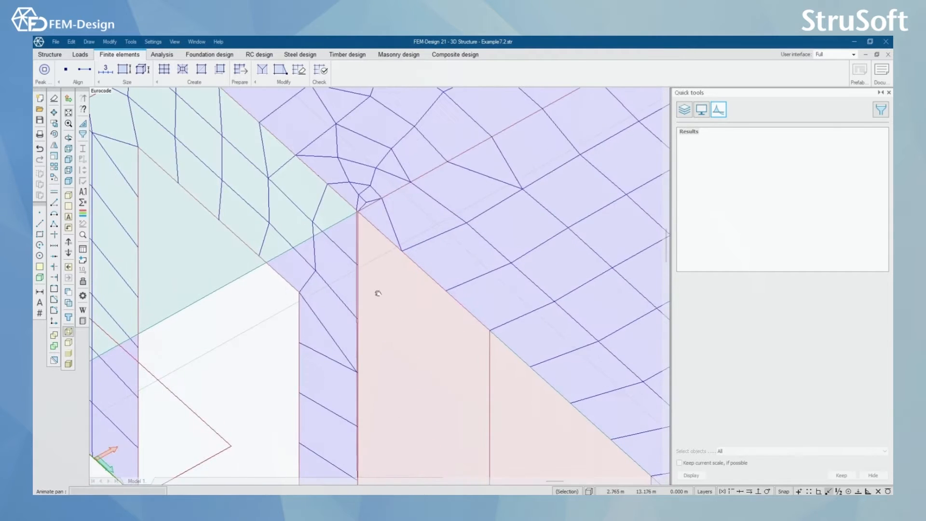
{"action": "scroll", "coordinate": [347, 188], "scroll_direction": "up", "scroll_amount": 2}
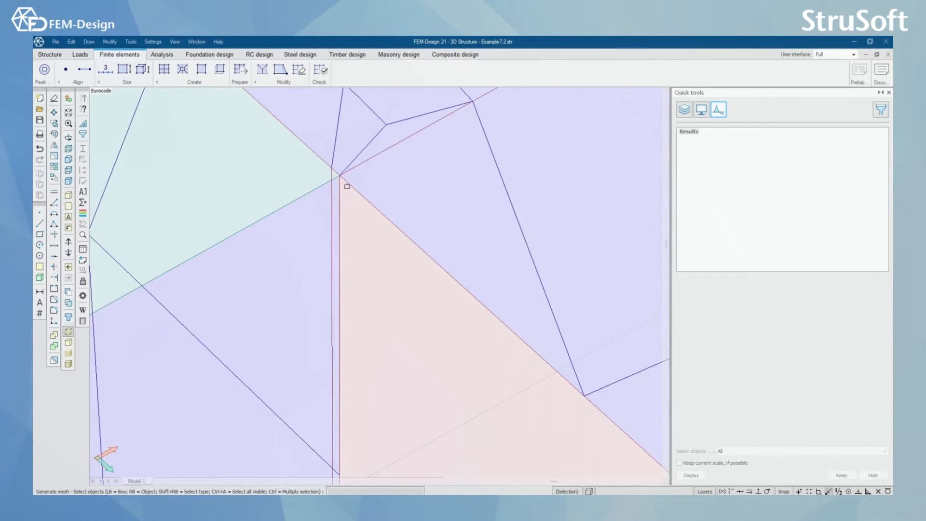
{"action": "scroll", "coordinate": [347, 186], "scroll_direction": "down", "scroll_amount": 3}
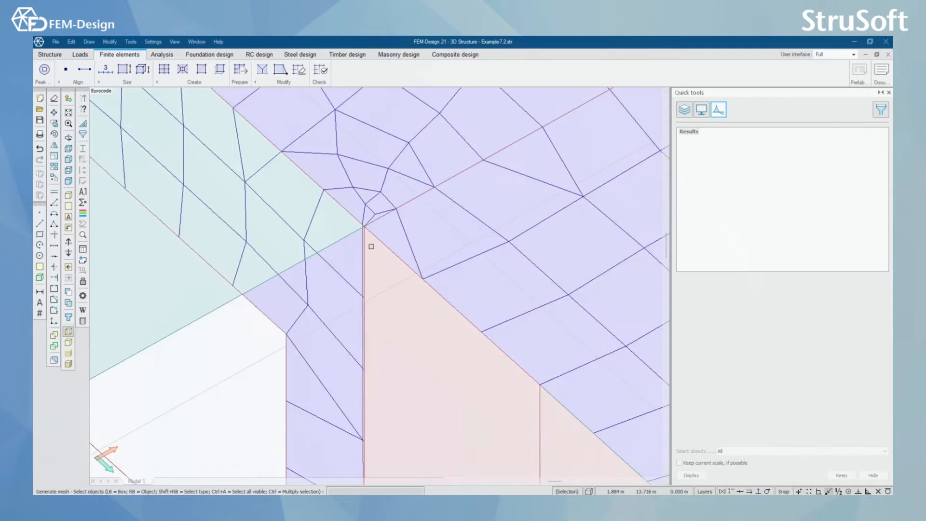
{"action": "scroll", "coordinate": [371, 246], "scroll_direction": "down", "scroll_amount": 3}
{"action": "scroll", "coordinate": [370, 246], "scroll_direction": "up", "scroll_amount": 3}
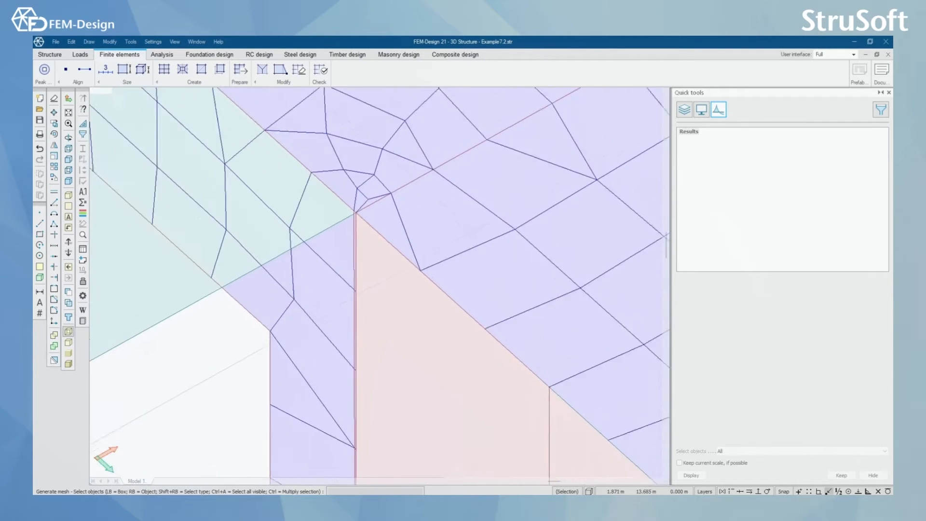
{"action": "scroll", "coordinate": [344, 197], "scroll_direction": "up", "scroll_amount": 4}
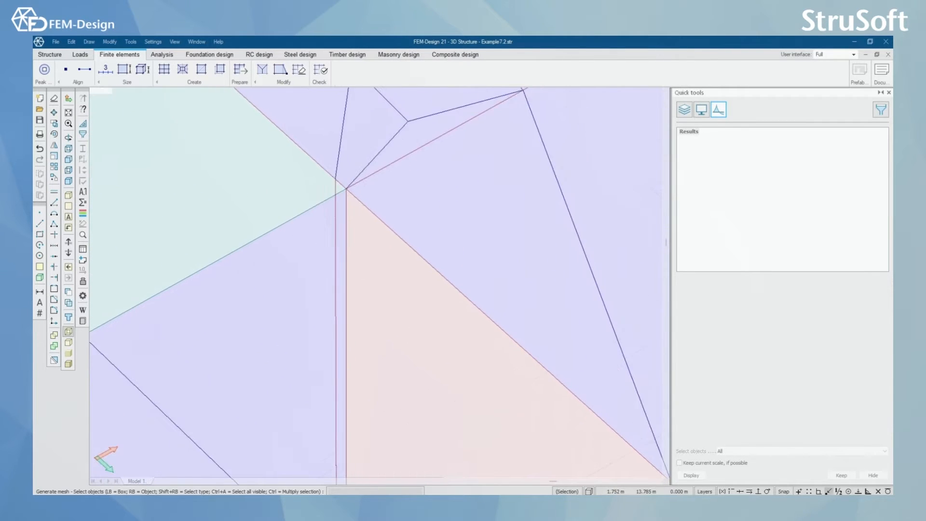
{"action": "scroll", "coordinate": [337, 188], "scroll_direction": "down", "scroll_amount": 3}
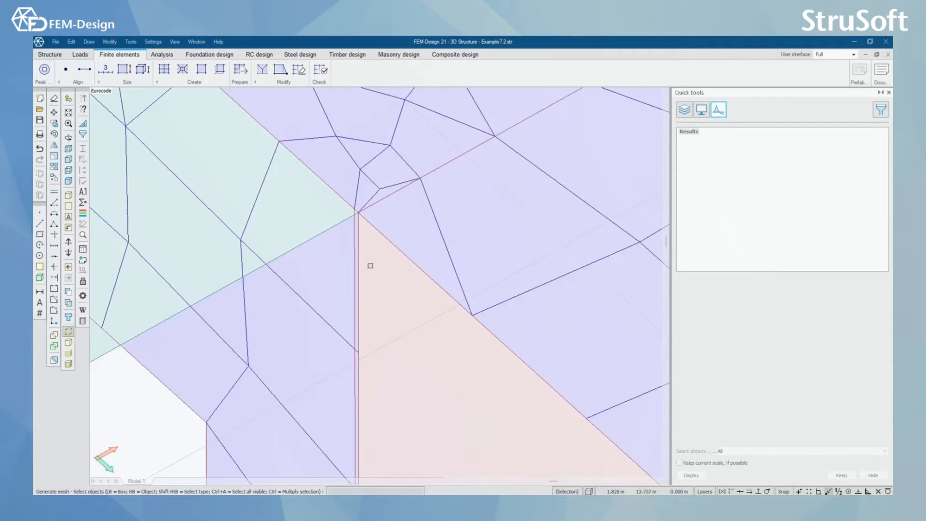
{"action": "scroll", "coordinate": [385, 293], "scroll_direction": "down", "scroll_amount": 4}
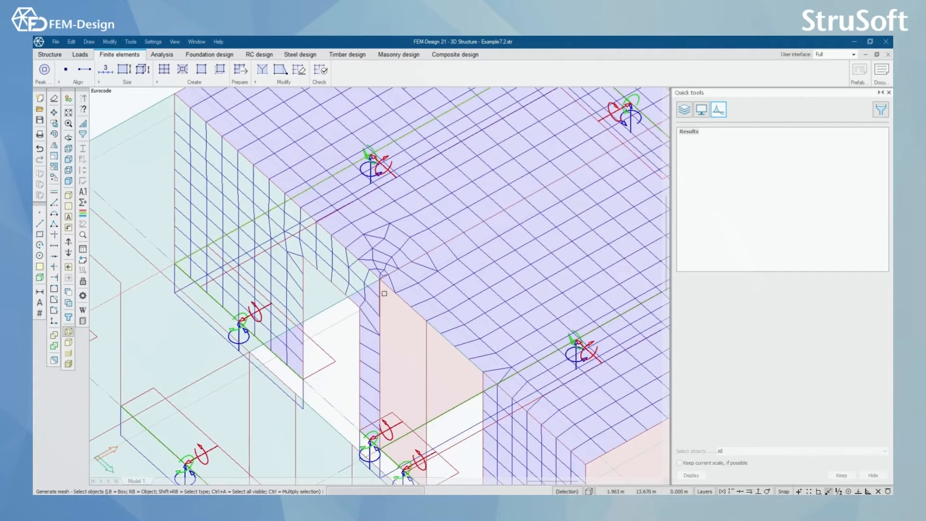
{"action": "scroll", "coordinate": [391, 303], "scroll_direction": "down", "scroll_amount": 5}
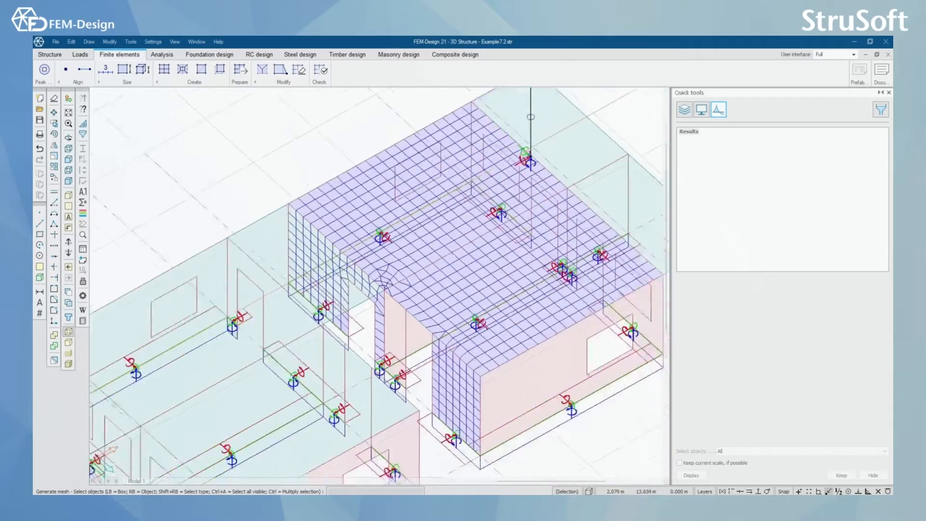
{"action": "middle_click_drag", "start_coordinate": [395, 314], "coordinate": [359, 320]}
{"action": "scroll", "coordinate": [393, 304], "scroll_direction": "up", "scroll_amount": 2}
{"action": "scroll", "coordinate": [399, 305], "scroll_direction": "down", "scroll_amount": 4}
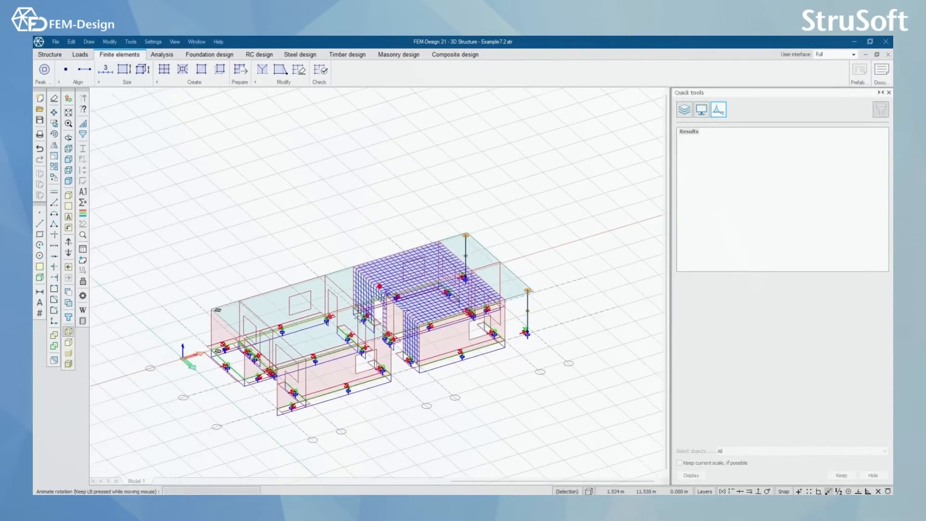
{"action": "key", "text": "Escape"}
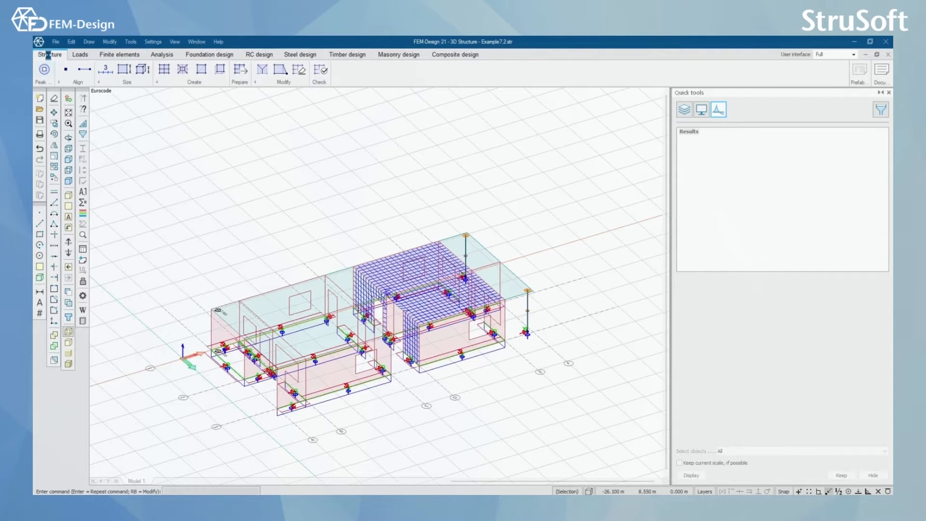
- Start the Correct model tool for the roof slab and the walls around the overlapping edges beside the door opening
{"action": "left_click", "coordinate": [50, 55]}
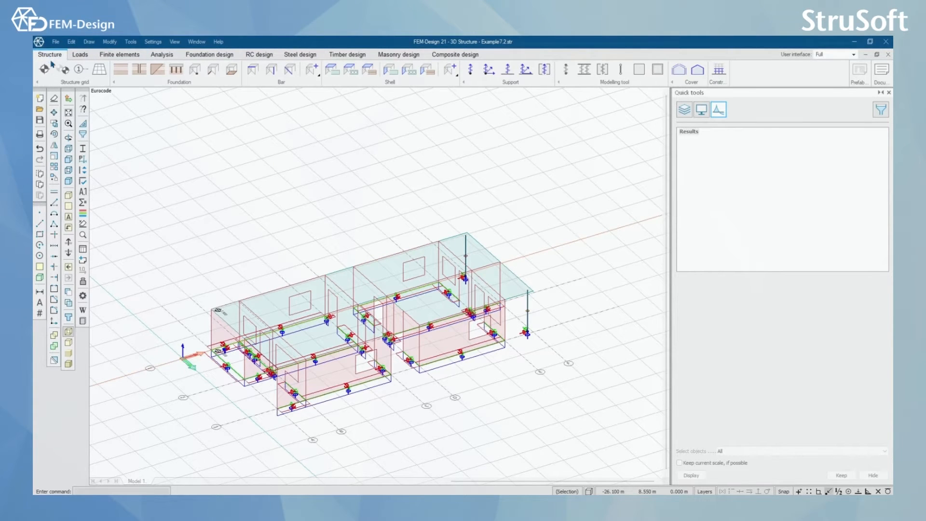
{"action": "left_click", "coordinate": [82, 182]}
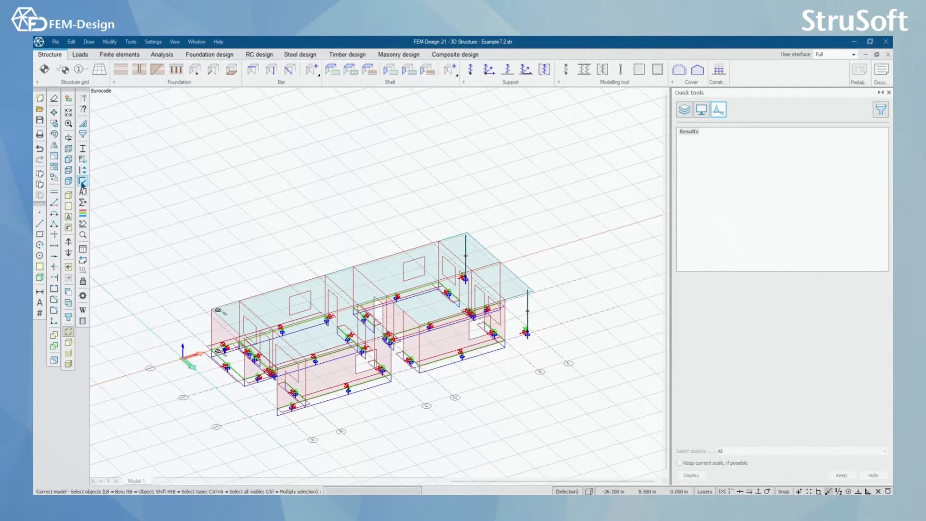
{"action": "left_click", "coordinate": [328, 309]}
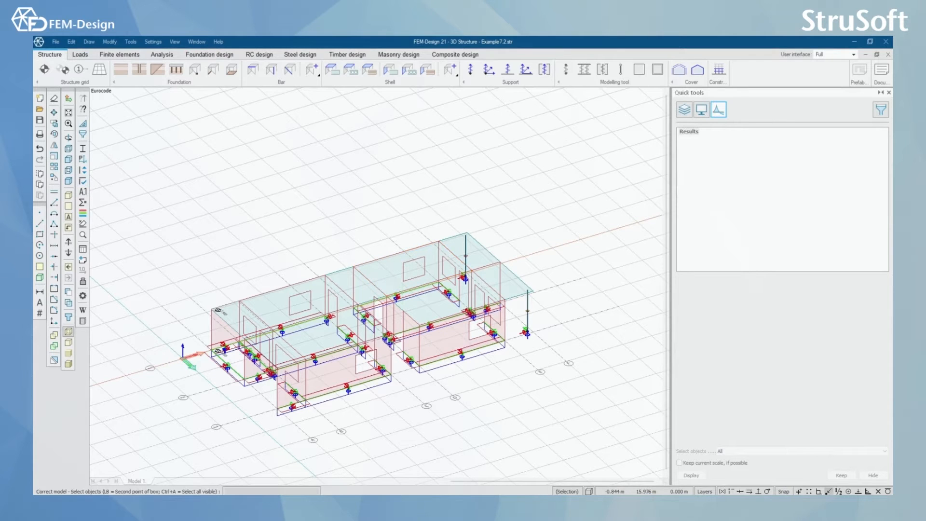
{"action": "left_click", "coordinate": [378, 306]}
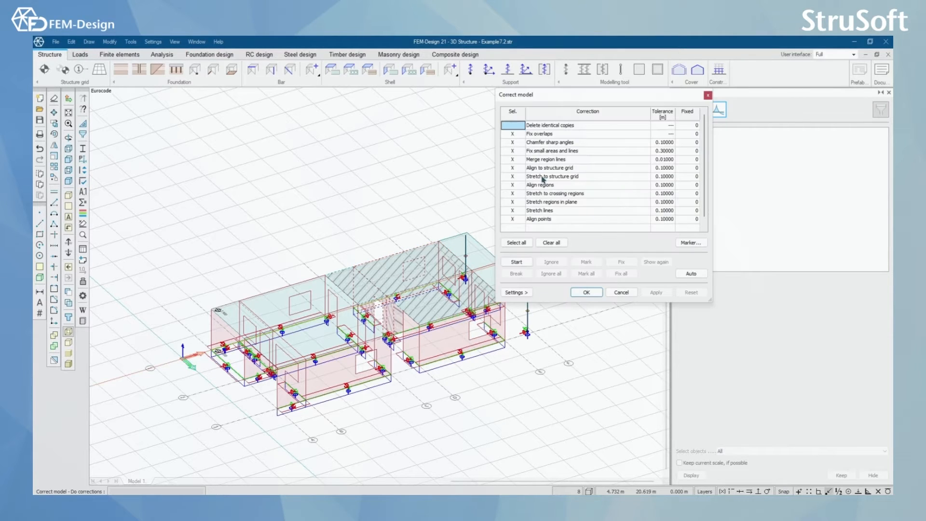
- Exclude every correction type except Stretch to structure grid from the model correction
{"action": "left_click", "coordinate": [512, 134]}
{"action": "left_click", "coordinate": [512, 143]}
{"action": "left_click", "coordinate": [512, 150]}
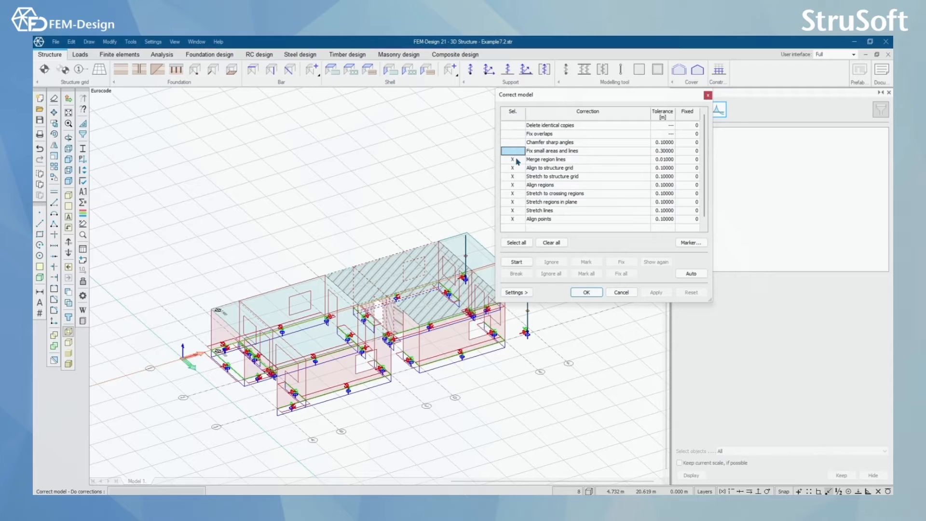
{"action": "left_click", "coordinate": [512, 160]}
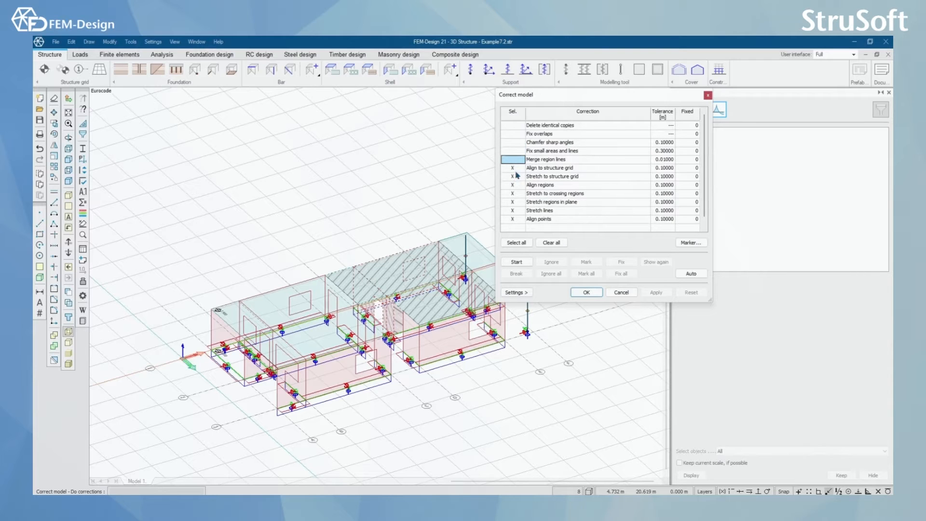
{"action": "left_click", "coordinate": [514, 167]}
{"action": "left_click", "coordinate": [514, 184]}
{"action": "left_click", "coordinate": [514, 194]}
{"action": "left_click", "coordinate": [515, 202]}
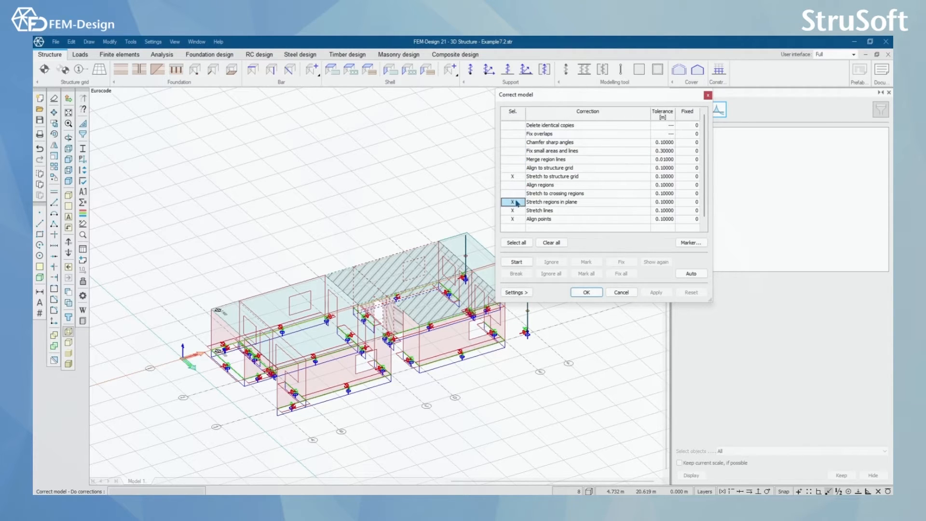
{"action": "left_click", "coordinate": [515, 211]}
{"action": "left_click", "coordinate": [516, 219]}
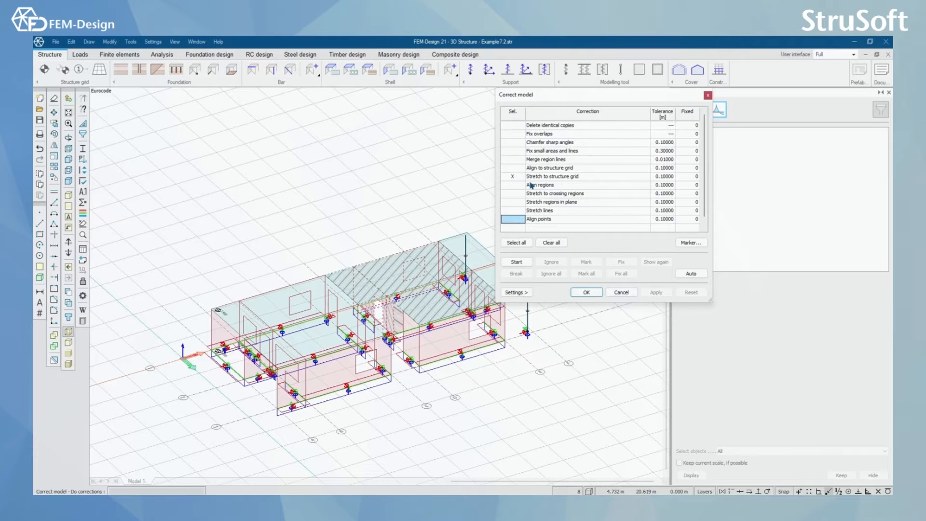
- Run the Stretch to structure grid correction, fix and accept the deviation, and inspect the repaired wall corner beside the door opening
{"action": "left_click", "coordinate": [517, 262]}
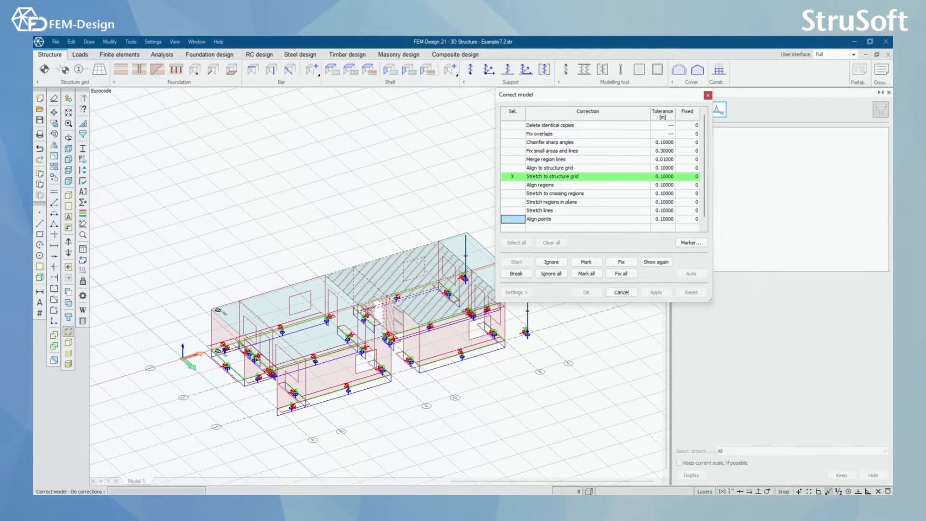
{"action": "left_click", "coordinate": [629, 265]}
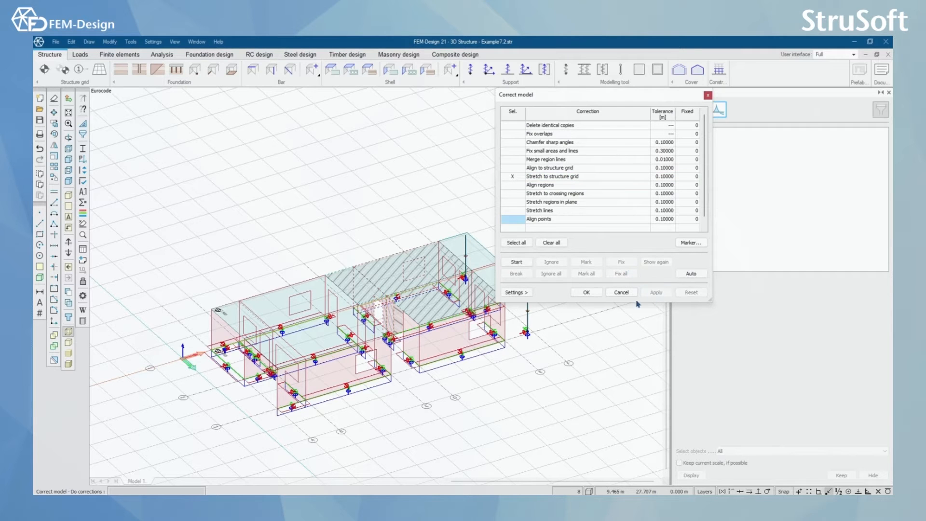
{"action": "left_click", "coordinate": [586, 292]}
{"action": "scroll", "coordinate": [376, 290], "scroll_direction": "up", "scroll_amount": 6}
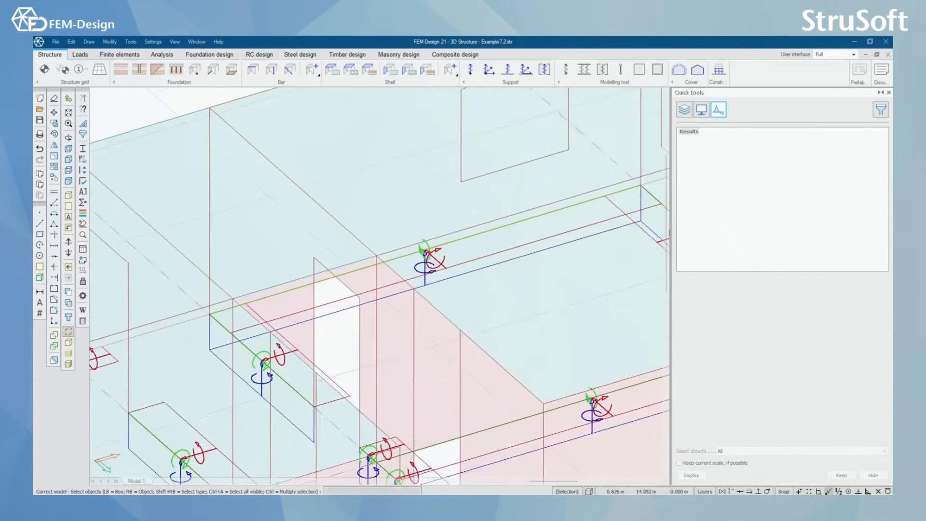
{"action": "scroll", "coordinate": [380, 232], "scroll_direction": "up", "scroll_amount": 6}
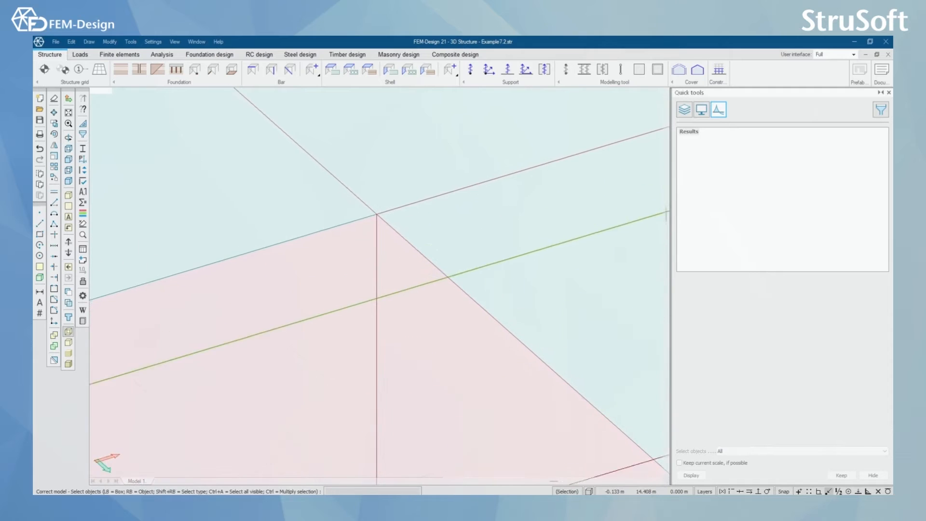
{"action": "scroll", "coordinate": [380, 231], "scroll_direction": "down", "scroll_amount": 8}
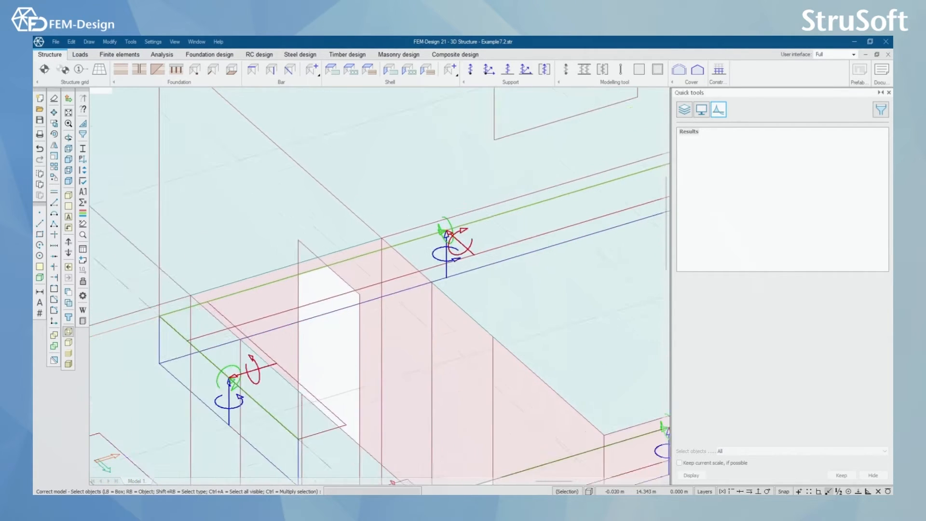
{"action": "scroll", "coordinate": [381, 231], "scroll_direction": "down", "scroll_amount": 6}
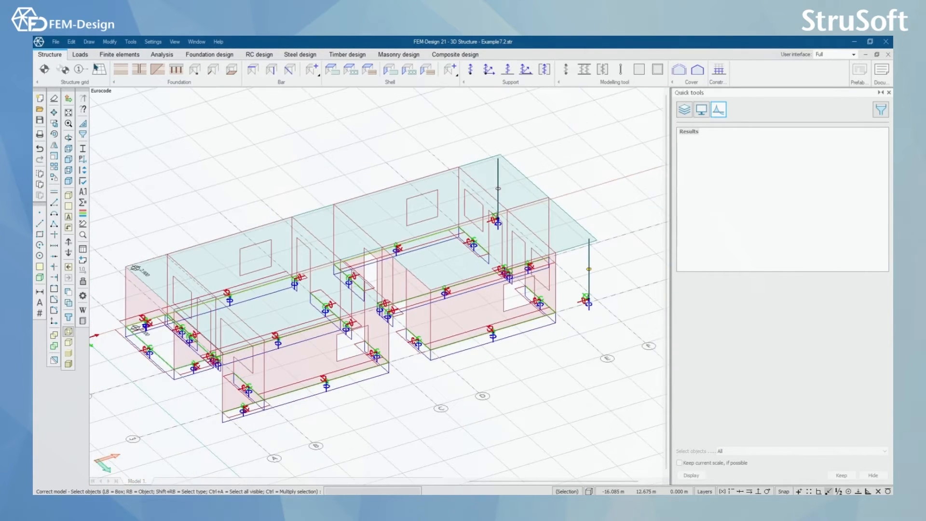
- Delete the existing finite element mesh and generate a new one for the slab and walls from axis B to F
{"action": "left_click", "coordinate": [131, 54]}
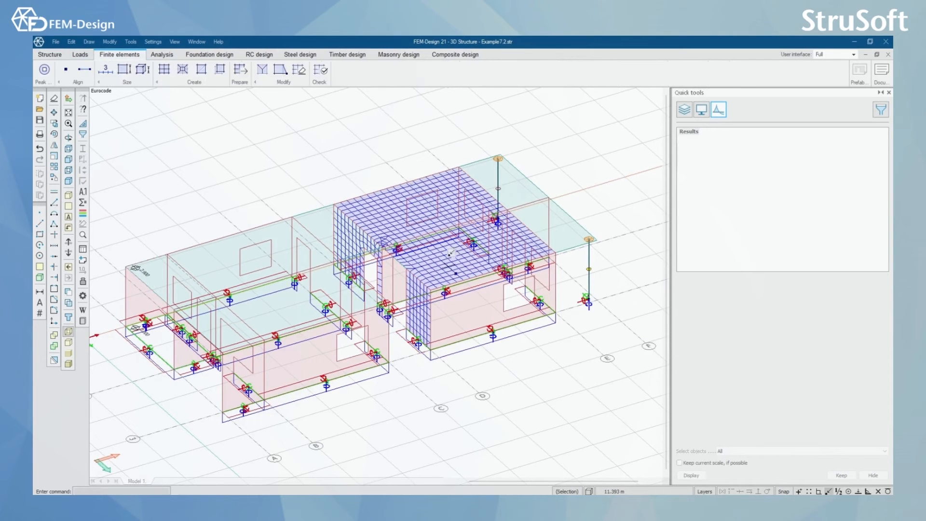
{"action": "left_click", "coordinate": [299, 70]}
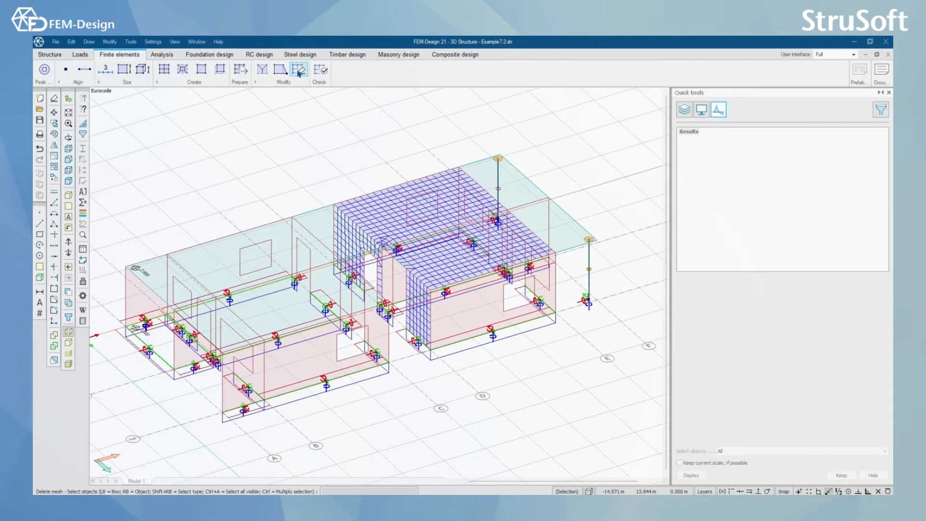
{"action": "left_click_drag", "start_coordinate": [570, 117], "coordinate": [302, 361]}
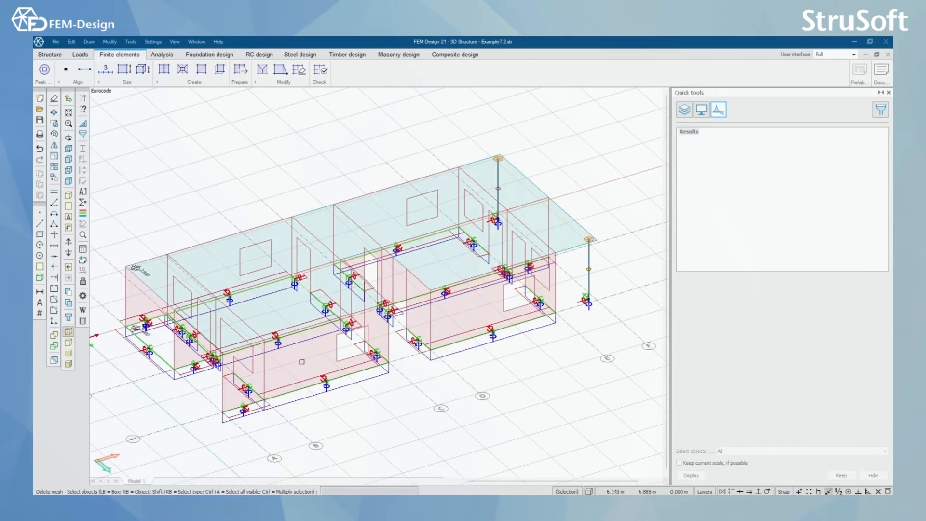
{"action": "left_click", "coordinate": [164, 71]}
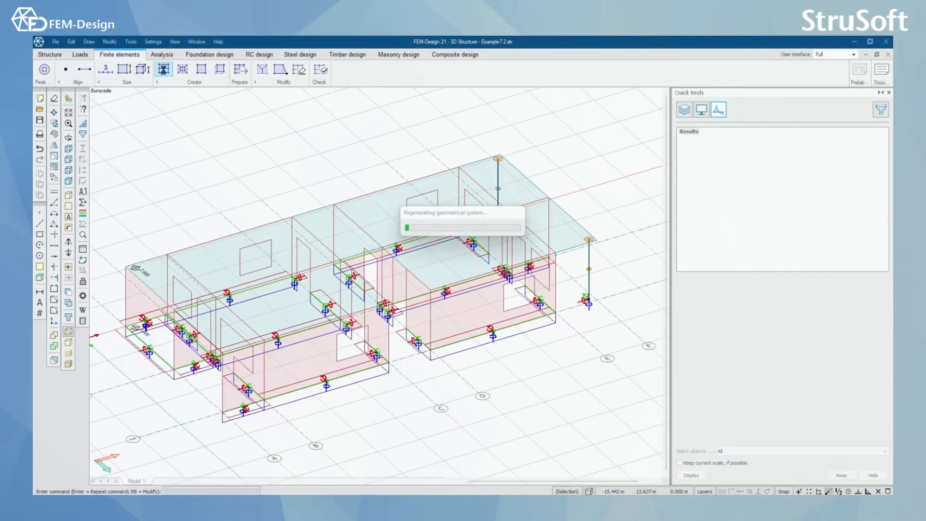
{"action": "left_click_drag", "start_coordinate": [598, 120], "coordinate": [324, 381]}
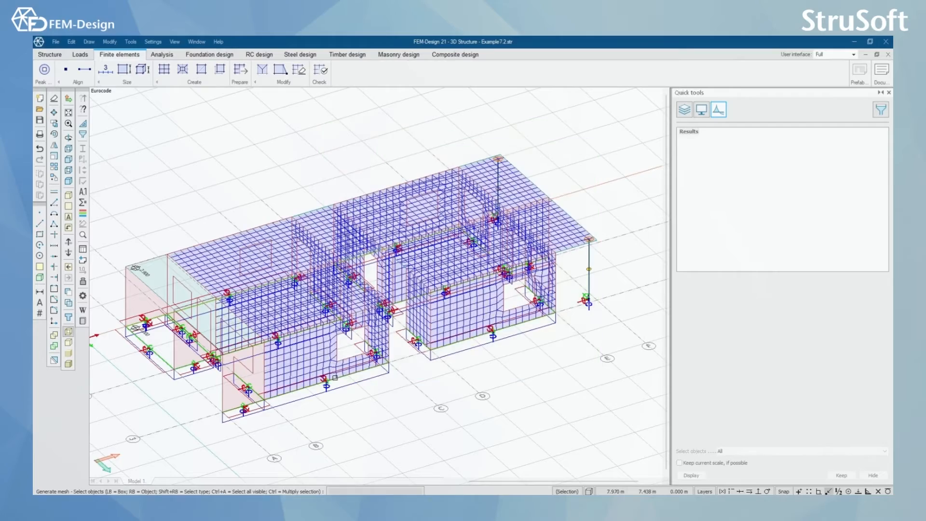
- Check the new mesh around the door opening and generate the mesh for the remaining end bay between axes A and B
{"action": "scroll", "coordinate": [376, 285], "scroll_direction": "up", "scroll_amount": 8}
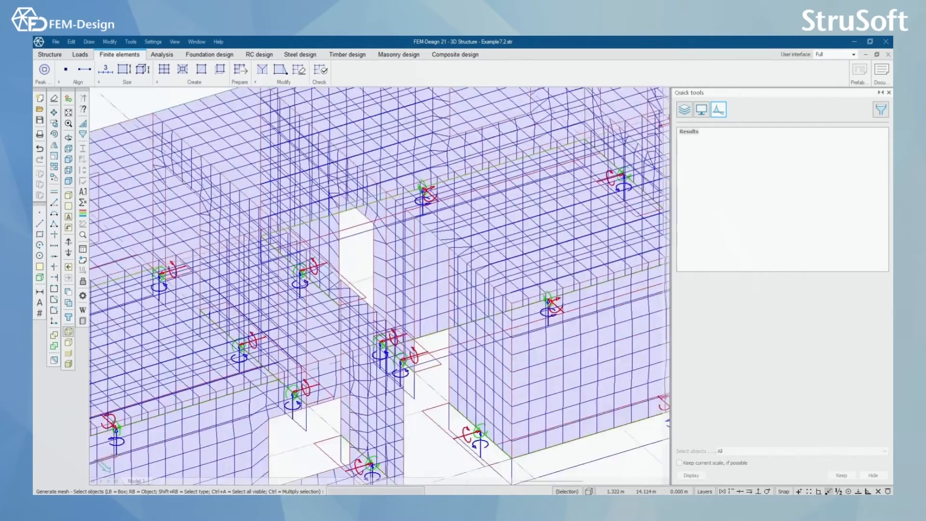
{"action": "scroll", "coordinate": [388, 258], "scroll_direction": "down", "scroll_amount": 6}
{"action": "middle_click_drag", "start_coordinate": [322, 328], "coordinate": [500, 309]}
{"action": "scroll", "coordinate": [500, 309], "scroll_direction": "down", "scroll_amount": 3}
{"action": "middle_click_drag", "start_coordinate": [558, 337], "coordinate": [423, 364], "text": "shift"}
{"action": "scroll", "coordinate": [323, 323], "scroll_direction": "down", "scroll_amount": 3}
{"action": "middle_click_drag", "start_coordinate": [323, 354], "coordinate": [305, 345], "text": "shift"}
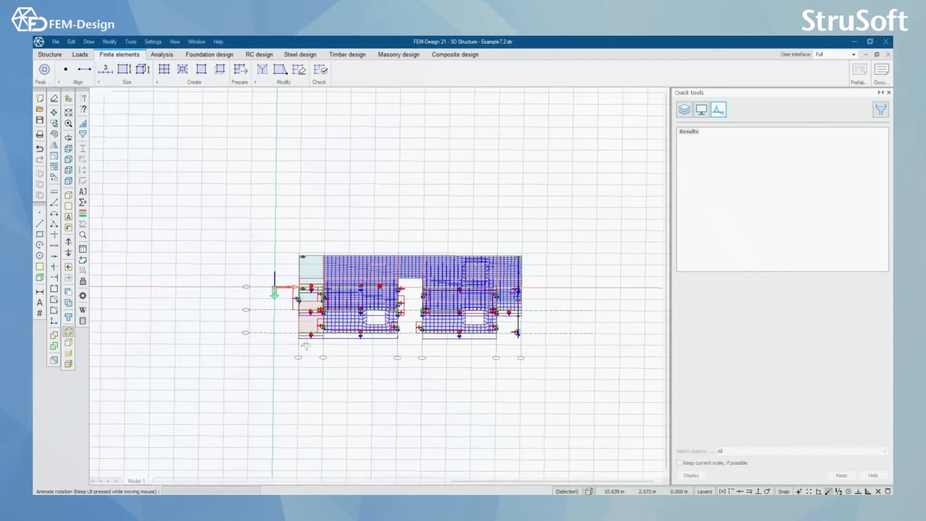
{"action": "left_click", "coordinate": [355, 205]}
{"action": "left_click", "coordinate": [249, 413]}
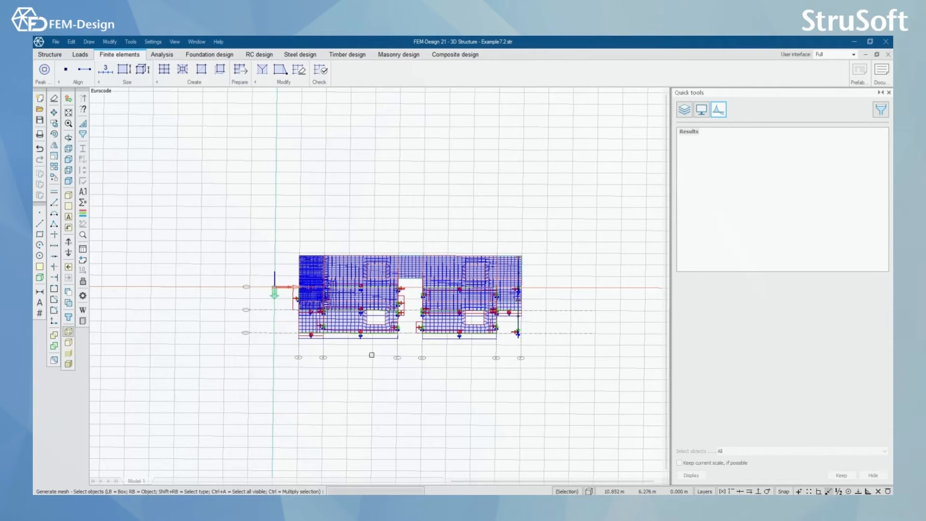
- Examine the mesh on and around the short interior wall in the end bay from several angles
{"action": "middle_click_drag", "start_coordinate": [372, 355], "coordinate": [341, 288], "text": "shift"}
{"action": "scroll", "coordinate": [340, 287], "scroll_direction": "up", "scroll_amount": 2}
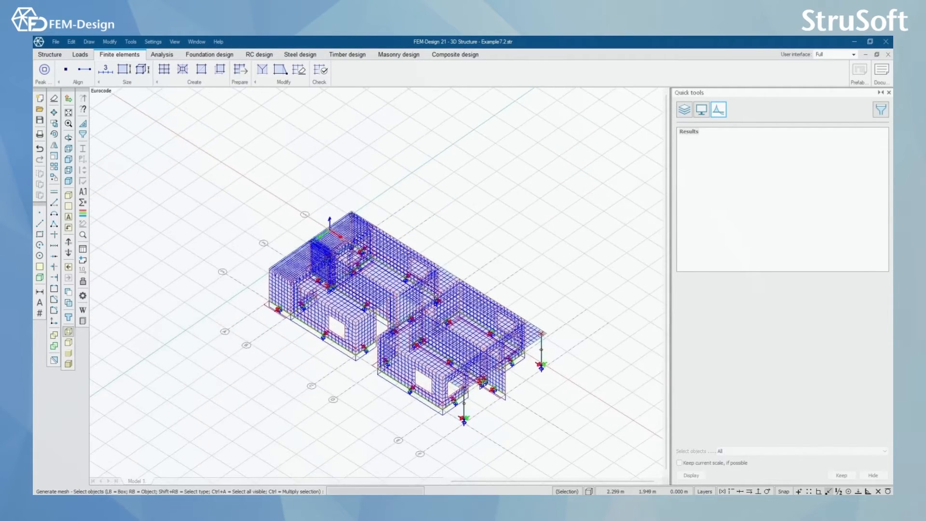
{"action": "scroll", "coordinate": [322, 253], "scroll_direction": "up", "scroll_amount": 4}
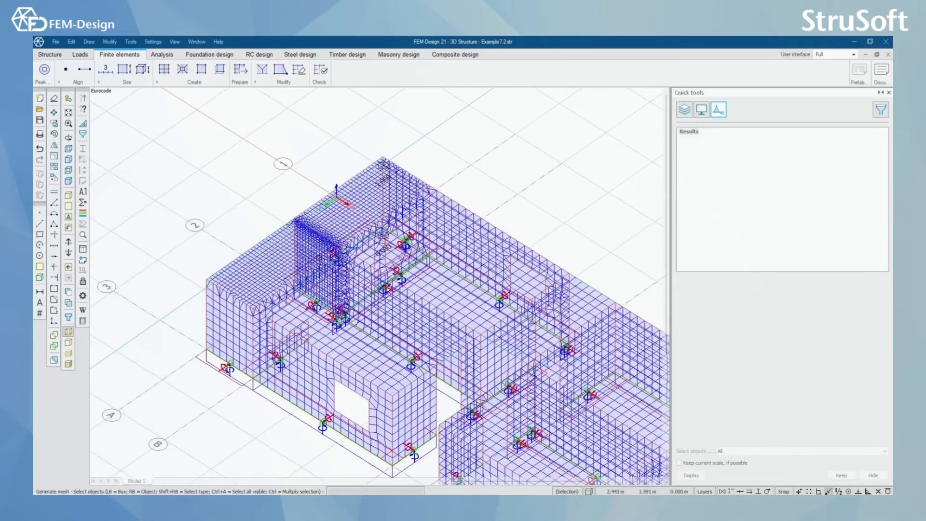
{"action": "scroll", "coordinate": [315, 238], "scroll_direction": "up", "scroll_amount": 3}
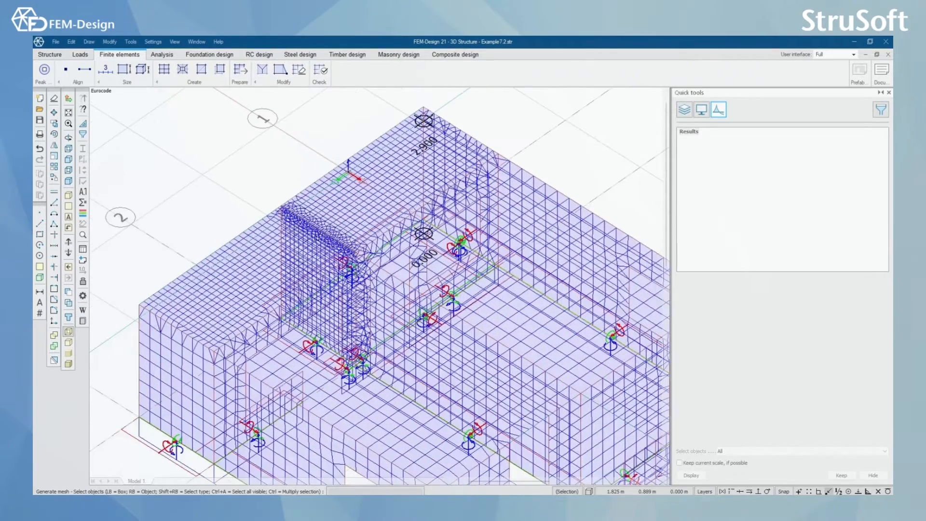
{"action": "scroll", "coordinate": [271, 243], "scroll_direction": "up", "scroll_amount": 3}
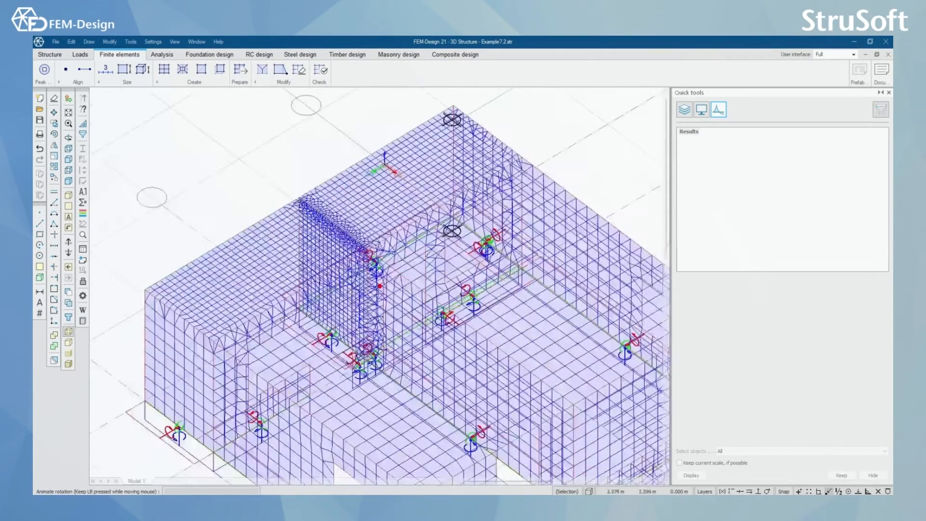
{"action": "scroll", "coordinate": [362, 233], "scroll_direction": "down", "scroll_amount": 2}
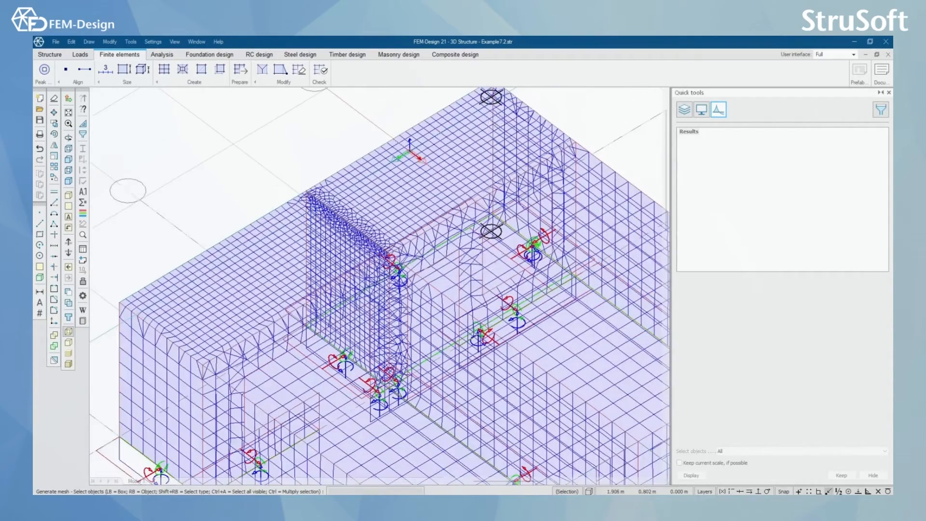
{"action": "mouse_move", "coordinate": [362, 232]}
{"action": "middle_mouse_down", "text": "alt"}
{"action": "mouse_move", "coordinate": [371, 233]}
{"action": "mouse_move", "coordinate": [359, 240]}
{"action": "middle_mouse_up", "text": "alt"}
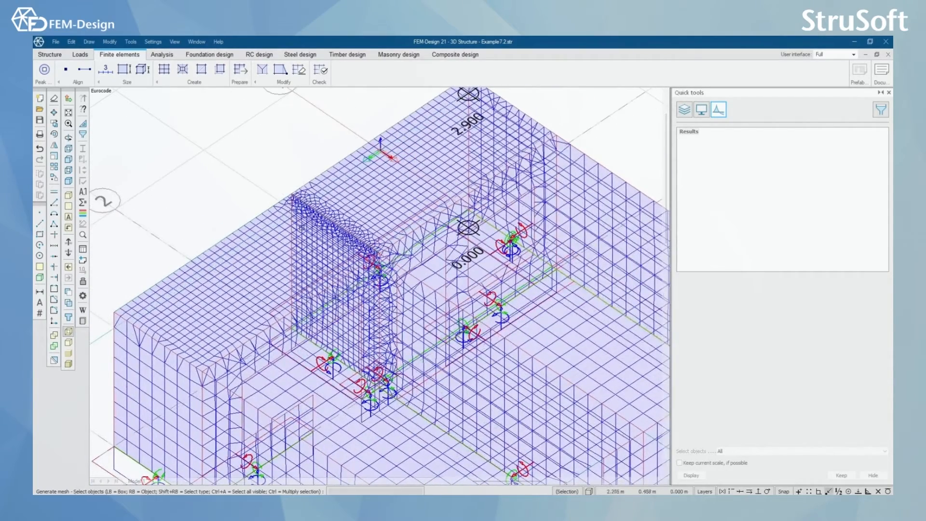
{"action": "scroll", "coordinate": [352, 261], "scroll_direction": "down", "scroll_amount": 3}
{"action": "mouse_move", "coordinate": [379, 285]}
{"action": "middle_mouse_down", "text": "alt"}
{"action": "mouse_move", "coordinate": [411, 286]}
{"action": "mouse_move", "coordinate": [371, 277]}
{"action": "middle_mouse_up", "text": "alt"}
{"action": "scroll", "coordinate": [369, 273], "scroll_direction": "up", "scroll_amount": 3}
- Examine at close range the slab mesh along the top edge of the short interior wall in the end bay
{"action": "scroll", "coordinate": [302, 254], "scroll_direction": "up", "scroll_amount": 4}
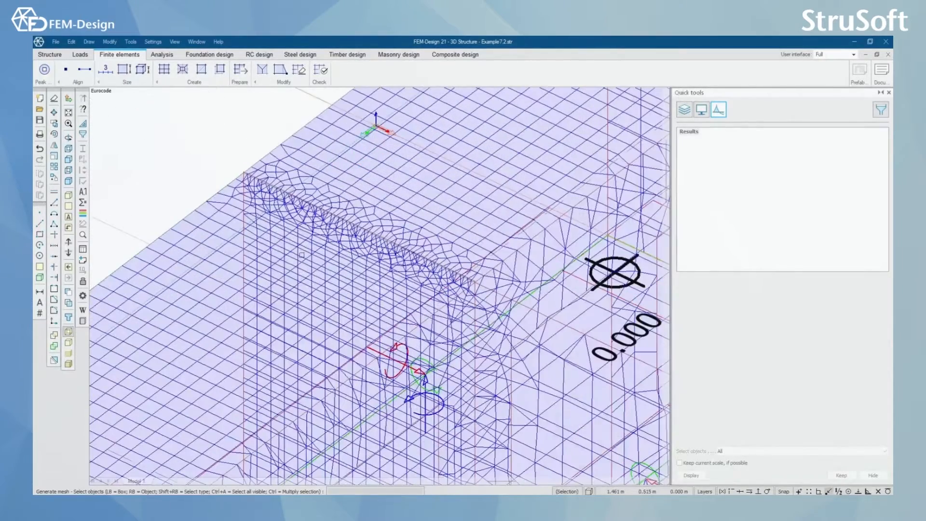
{"action": "scroll", "coordinate": [346, 266], "scroll_direction": "up", "scroll_amount": 2}
{"action": "middle_click_drag", "start_coordinate": [346, 265], "coordinate": [355, 259], "text": "alt"}
{"action": "scroll", "coordinate": [306, 269], "scroll_direction": "down", "scroll_amount": 3}
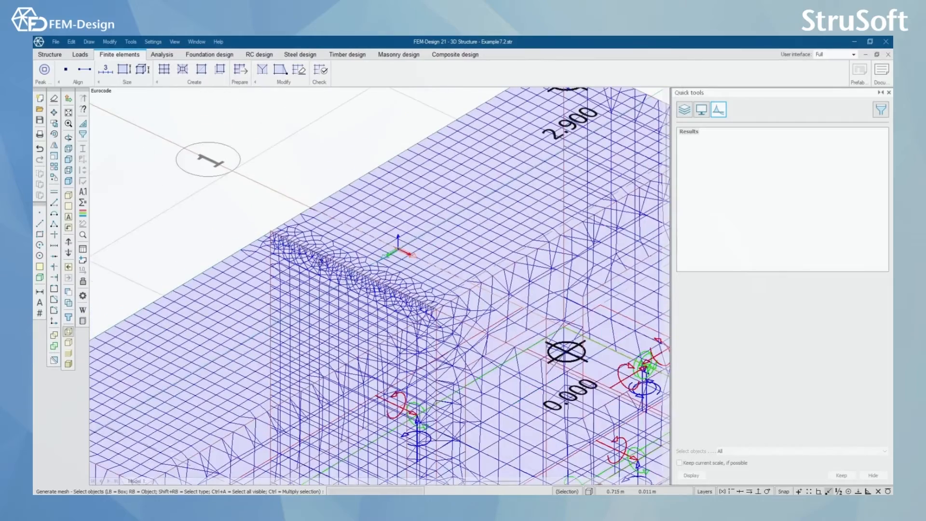
{"action": "scroll", "coordinate": [326, 276], "scroll_direction": "down", "scroll_amount": 2}
{"action": "scroll", "coordinate": [342, 286], "scroll_direction": "down", "scroll_amount": 3}
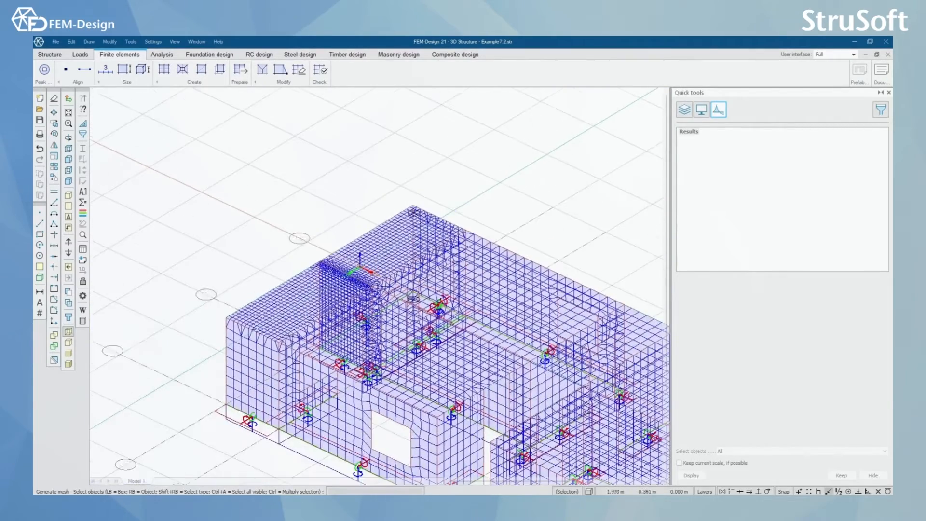
{"action": "middle_click_drag", "start_coordinate": [342, 287], "coordinate": [316, 279], "text": "shift"}
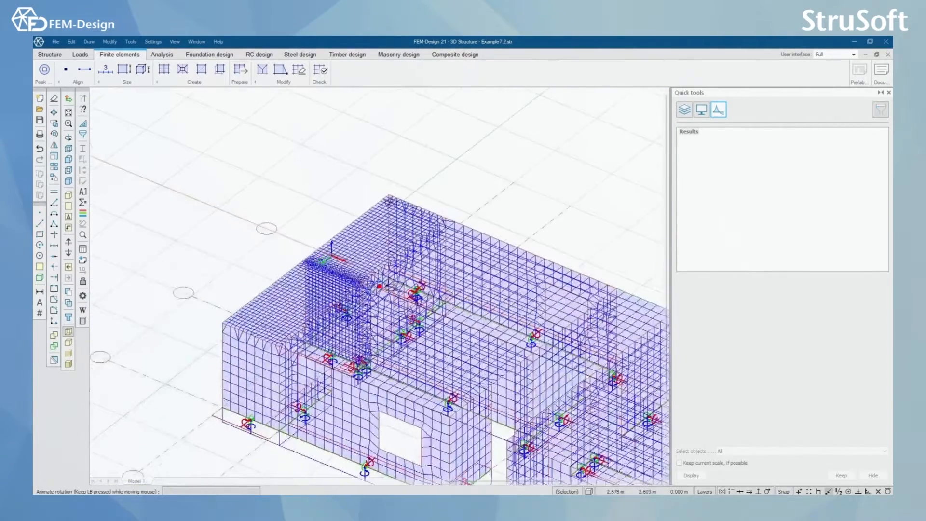
{"action": "scroll", "coordinate": [314, 279], "scroll_direction": "up", "scroll_amount": 3}
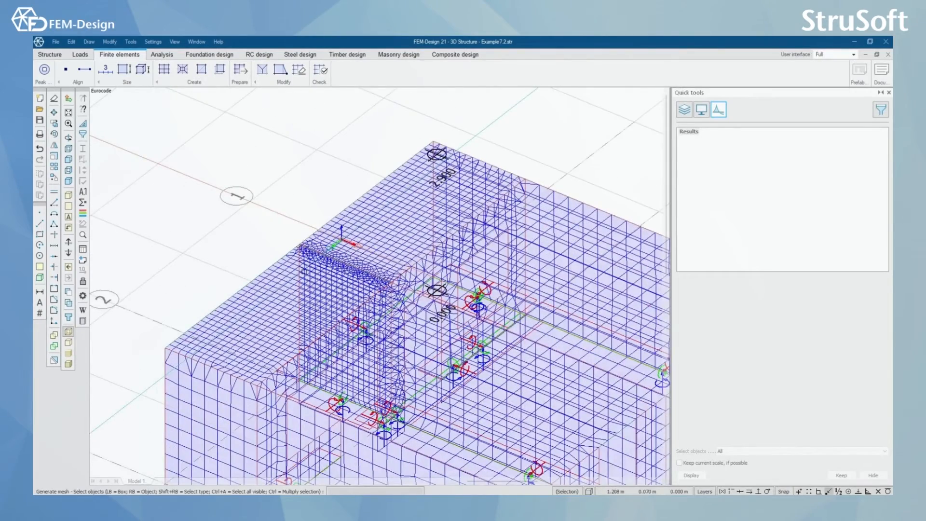
{"action": "scroll", "coordinate": [299, 258], "scroll_direction": "up", "scroll_amount": 5}
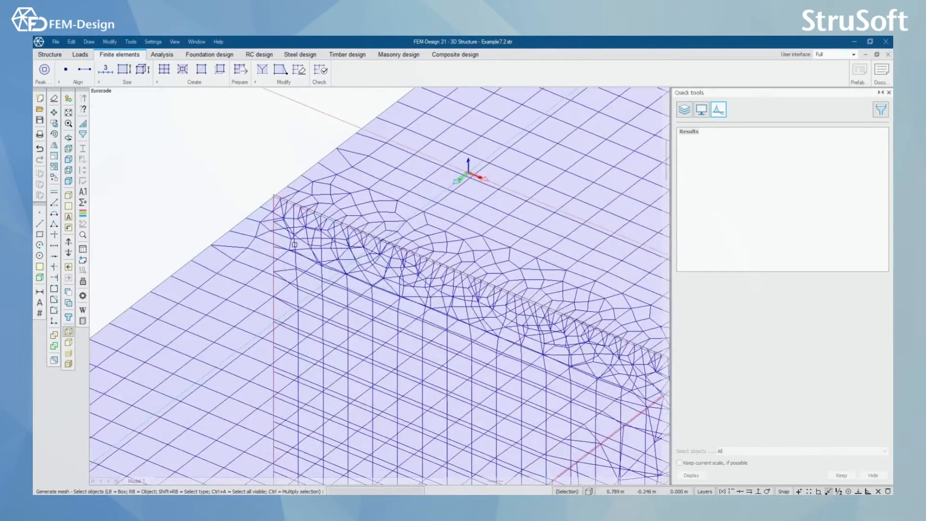
{"action": "scroll", "coordinate": [294, 244], "scroll_direction": "down", "scroll_amount": 4}
{"action": "middle_click_drag", "start_coordinate": [406, 304], "coordinate": [422, 296]}
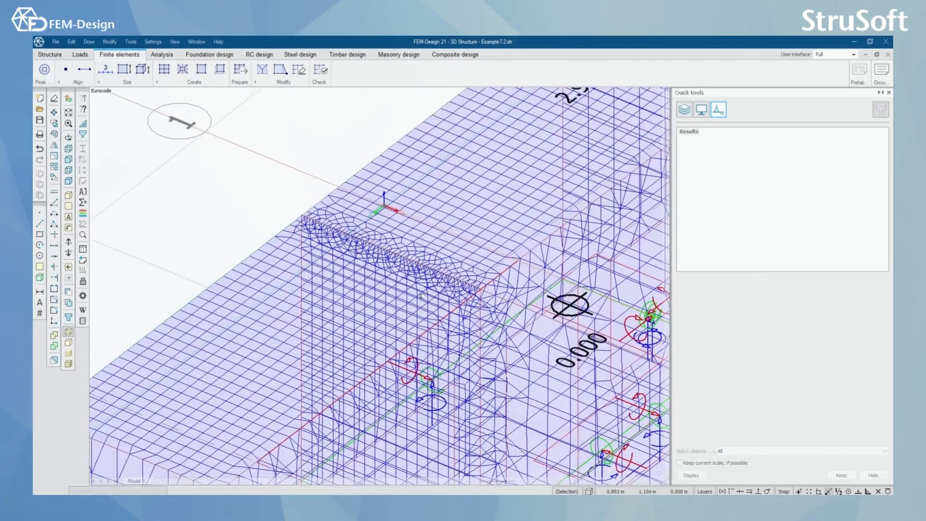
- Compare the slab mesh around the short interior wall with the mesh across the rest of the building
{"action": "scroll", "coordinate": [304, 223], "scroll_direction": "up", "scroll_amount": 5}
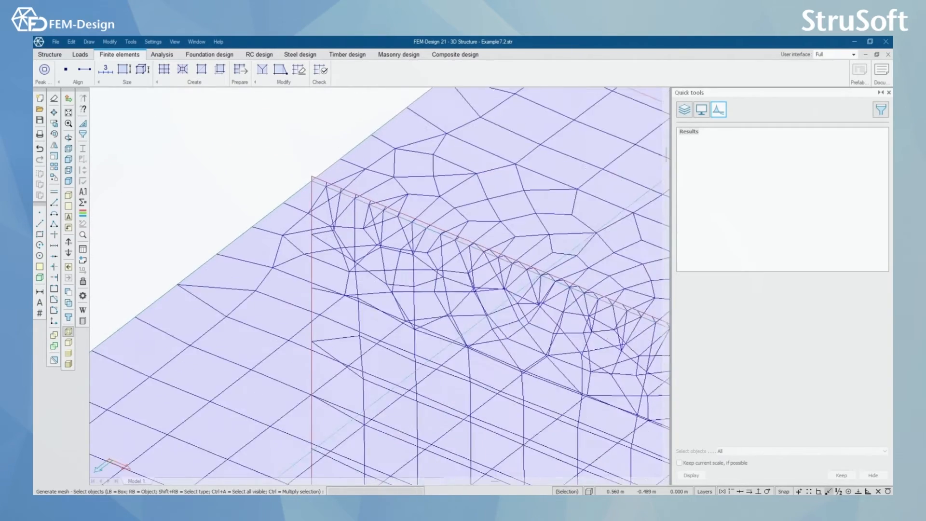
{"action": "scroll", "coordinate": [321, 203], "scroll_direction": "down", "scroll_amount": 5}
{"action": "scroll", "coordinate": [321, 193], "scroll_direction": "up", "scroll_amount": 6}
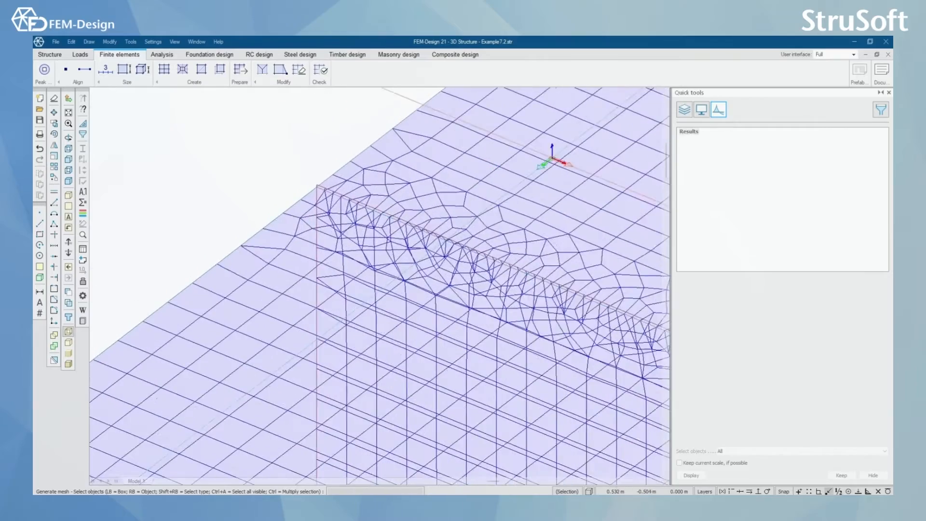
{"action": "scroll", "coordinate": [321, 192], "scroll_direction": "down", "scroll_amount": 5}
{"action": "scroll", "coordinate": [351, 220], "scroll_direction": "down", "scroll_amount": 6}
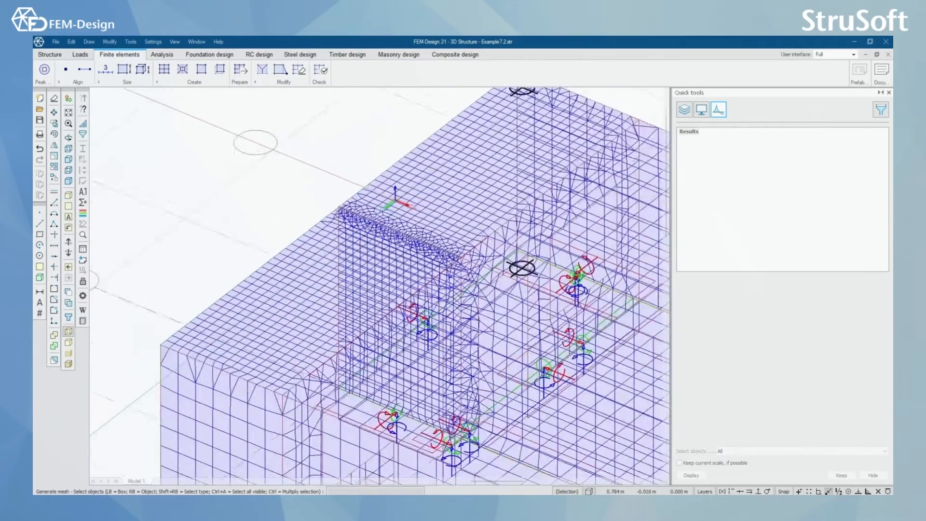
{"action": "mouse_move", "coordinate": [355, 224]}
{"action": "middle_mouse_down", "text": "shift"}
{"action": "mouse_move", "coordinate": [424, 225]}
{"action": "mouse_move", "coordinate": [354, 221]}
{"action": "middle_mouse_up", "text": "shift"}
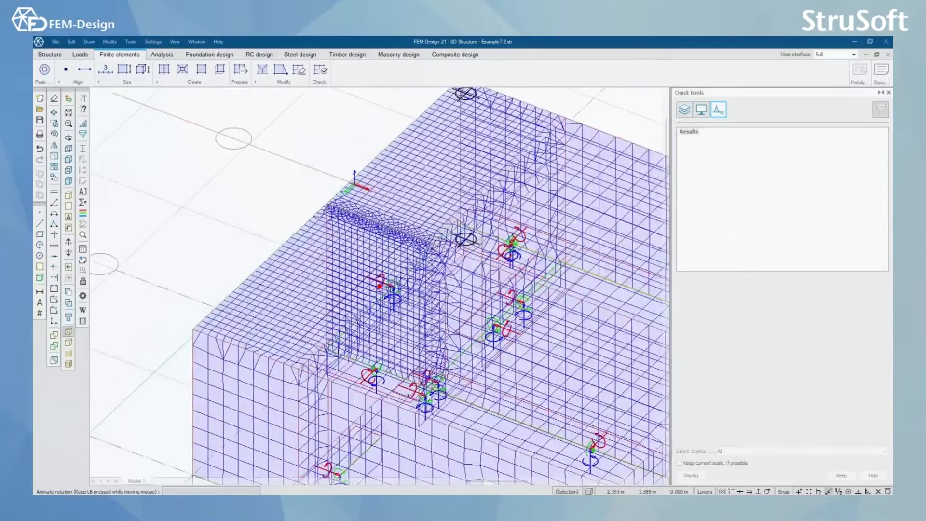
{"action": "scroll", "coordinate": [354, 222], "scroll_direction": "down", "scroll_amount": 6}
{"action": "scroll", "coordinate": [357, 235], "scroll_direction": "down", "scroll_amount": 3}
{"action": "scroll", "coordinate": [418, 237], "scroll_direction": "up", "scroll_amount": 3}
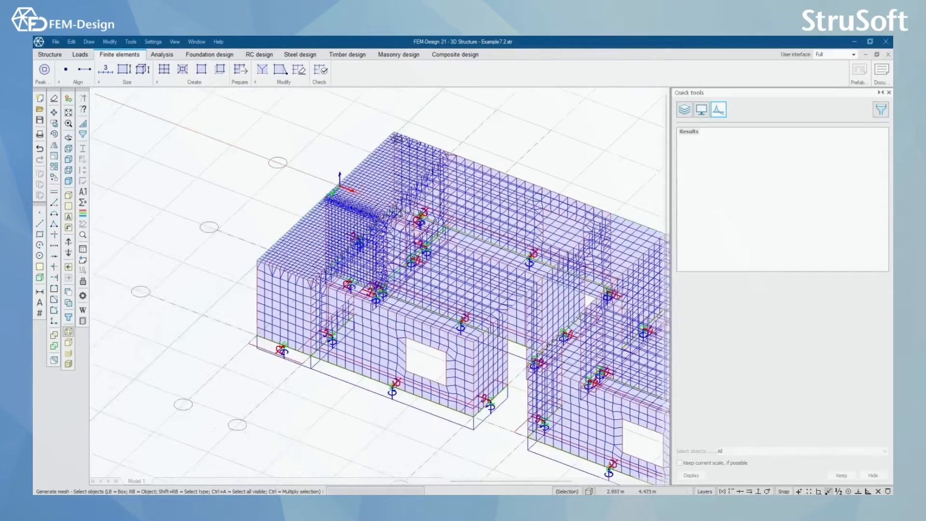
{"action": "scroll", "coordinate": [417, 237], "scroll_direction": "down", "scroll_amount": 4}
{"action": "middle_click_drag", "start_coordinate": [420, 274], "coordinate": [321, 251]}
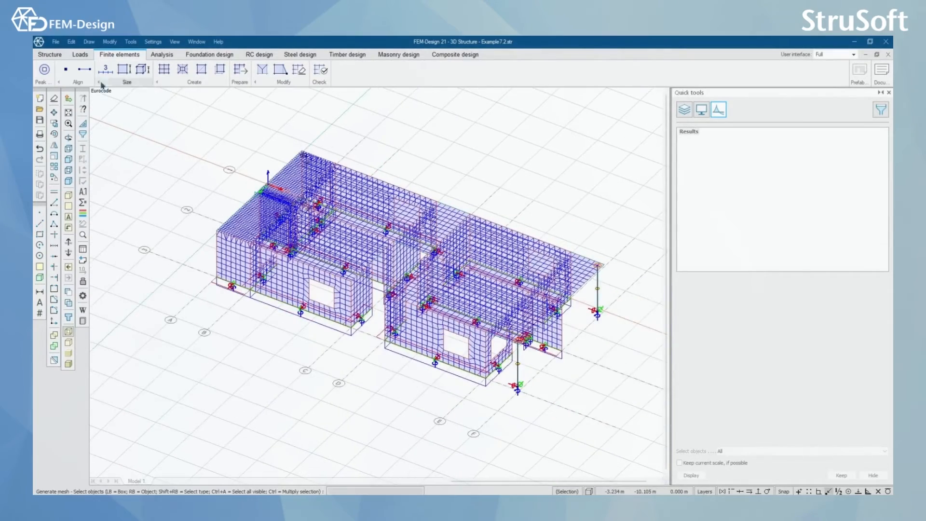
- Fit the walls between axes A and C to the storeys with Adjust analytical model at a 0.250 m tolerance and dismiss the report
{"action": "left_click", "coordinate": [52, 55]}
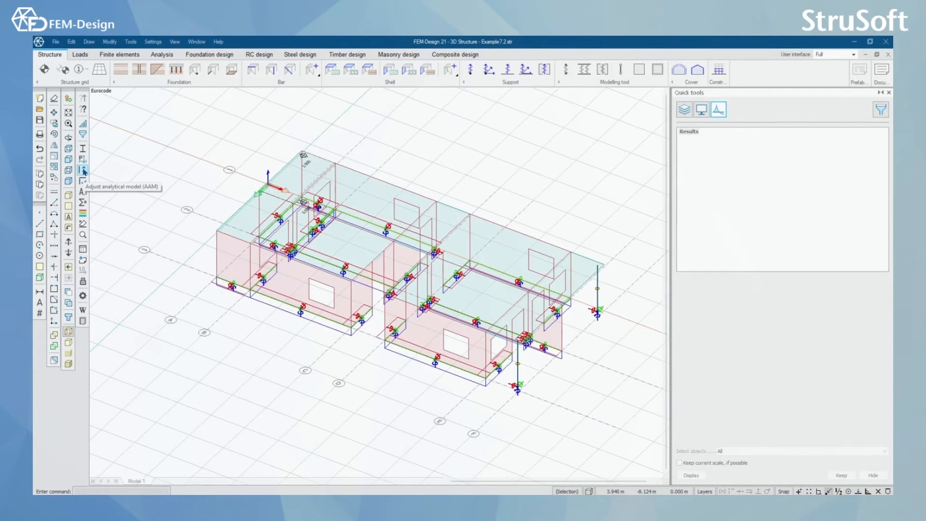
{"action": "left_click", "coordinate": [84, 171]}
{"action": "middle_click_drag", "start_coordinate": [387, 230], "coordinate": [389, 178]}
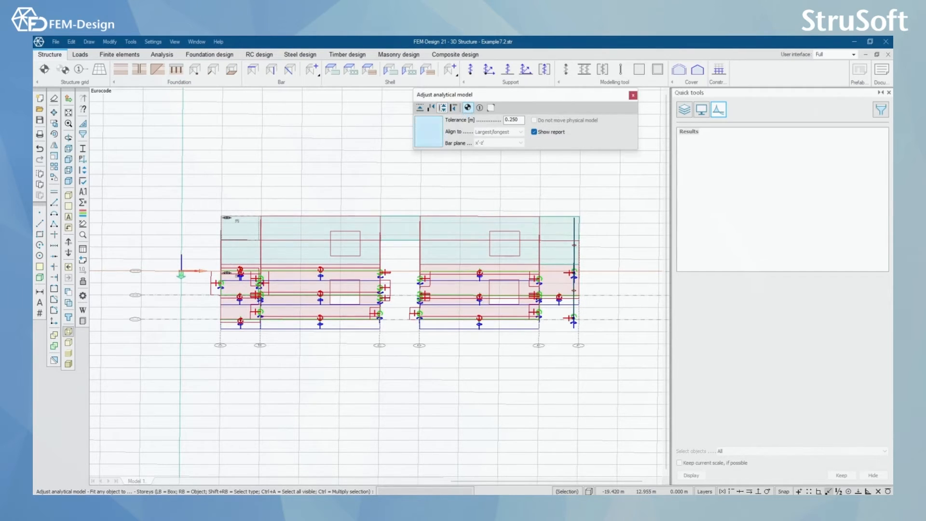
{"action": "left_click", "coordinate": [275, 184]}
{"action": "left_click", "coordinate": [206, 276]}
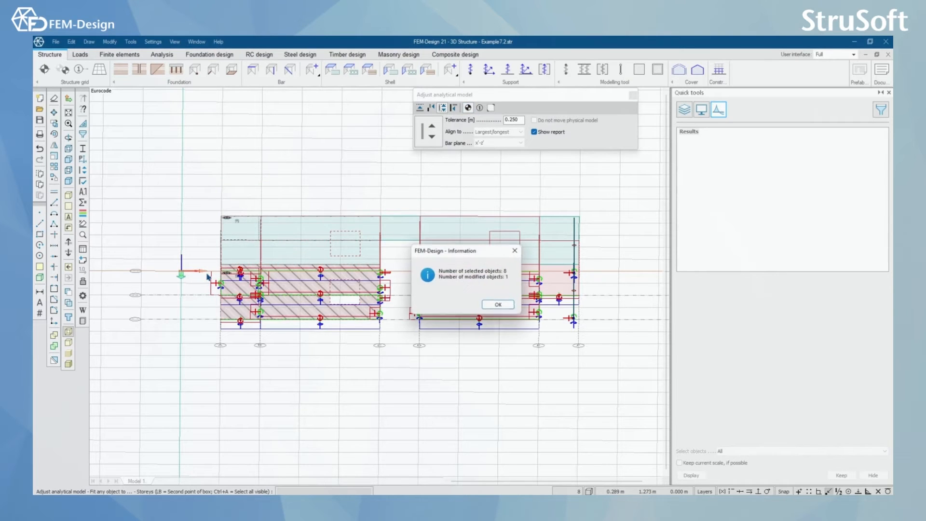
{"action": "left_click_drag", "start_coordinate": [463, 244], "coordinate": [330, 130]}
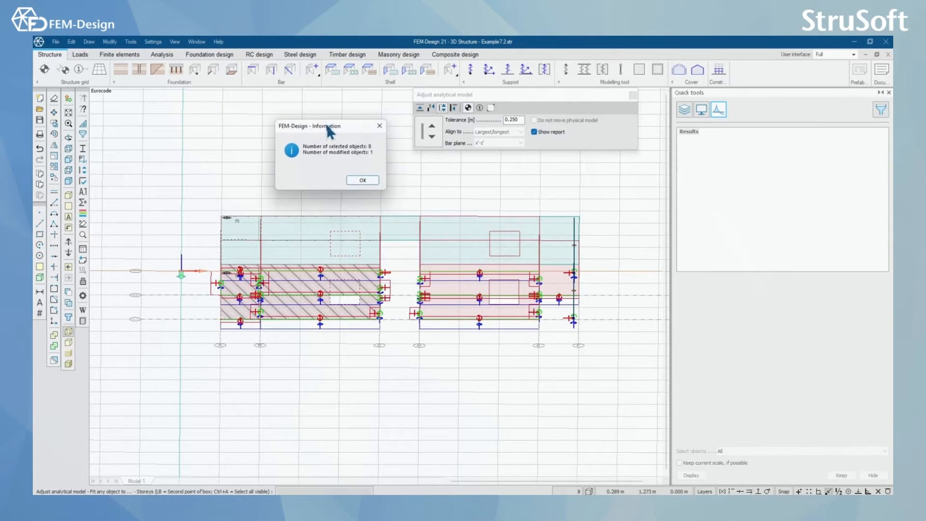
{"action": "left_click", "coordinate": [369, 180]}
- Check the adjusted walls up close and delete the finite element mesh of the slab and walls between axes A and C
{"action": "scroll", "coordinate": [239, 248], "scroll_direction": "up", "scroll_amount": 6}
{"action": "middle_click_drag", "start_coordinate": [230, 247], "coordinate": [163, 189]}
{"action": "scroll", "coordinate": [152, 187], "scroll_direction": "up", "scroll_amount": 9}
{"action": "scroll", "coordinate": [152, 187], "scroll_direction": "down", "scroll_amount": 4}
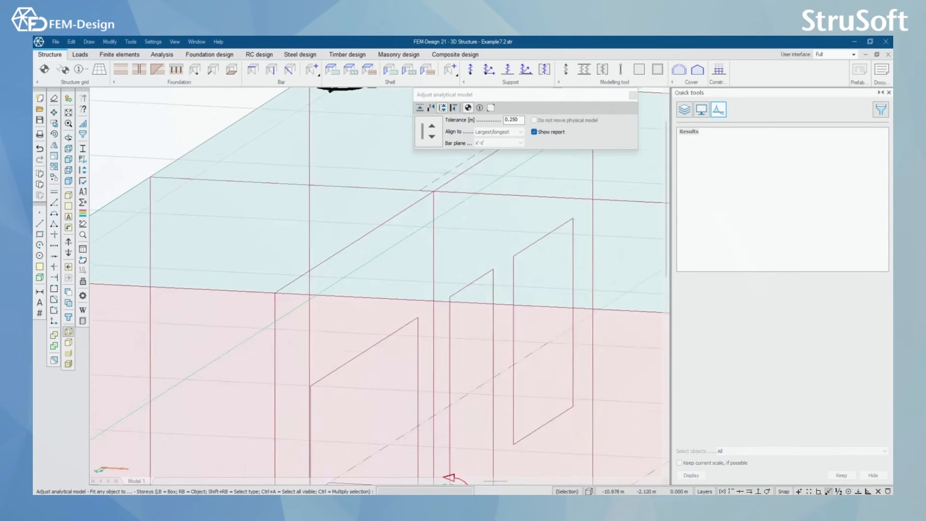
{"action": "scroll", "coordinate": [154, 190], "scroll_direction": "down", "scroll_amount": 5}
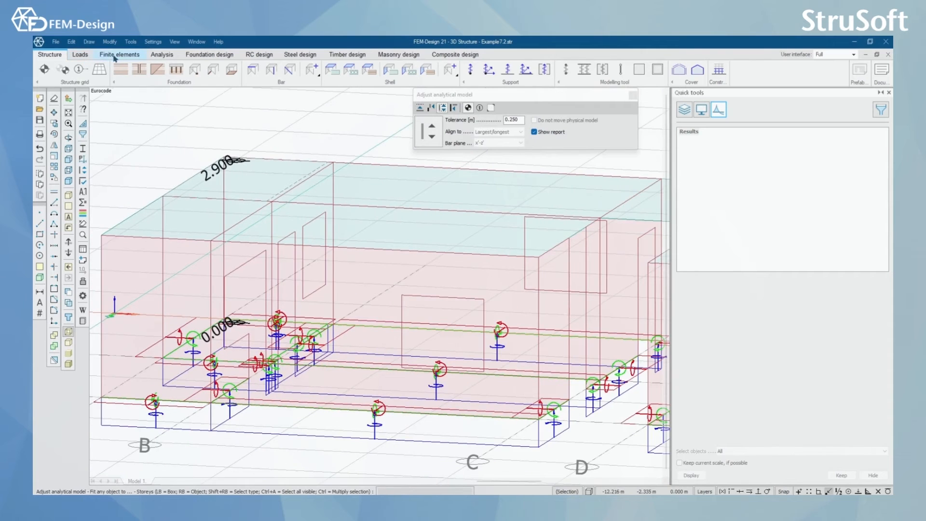
{"action": "left_click", "coordinate": [115, 55]}
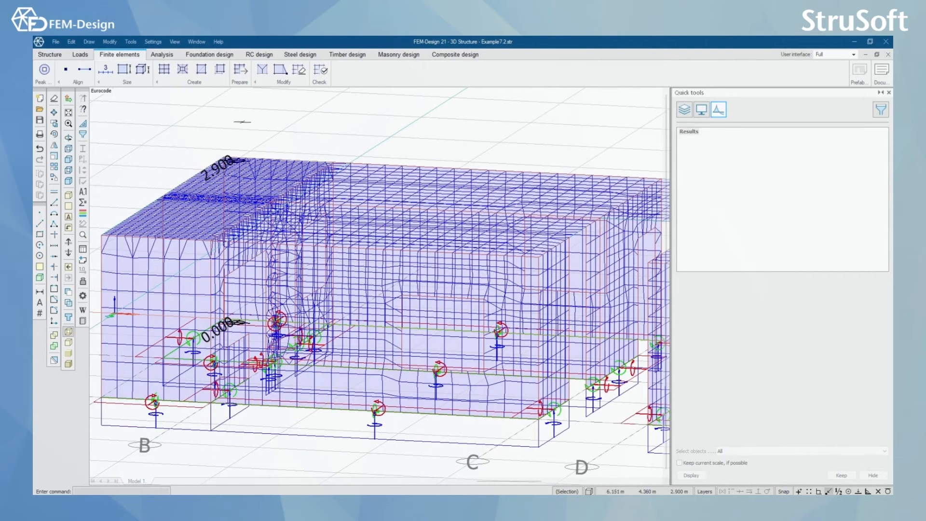
{"action": "left_click", "coordinate": [299, 70]}
{"action": "left_click", "coordinate": [372, 116]}
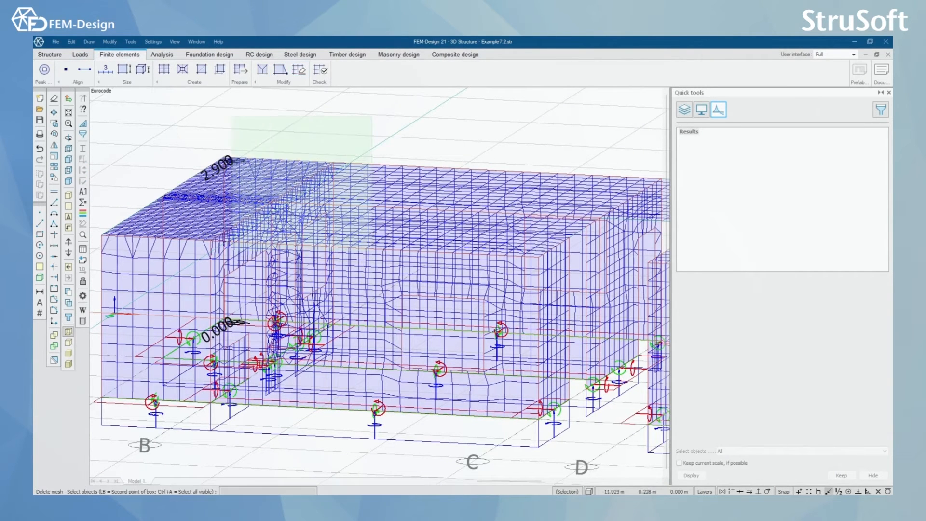
{"action": "left_click", "coordinate": [160, 329]}
- Generate a new finite element mesh for the slab and walls between axes A and C
{"action": "left_click", "coordinate": [164, 71]}
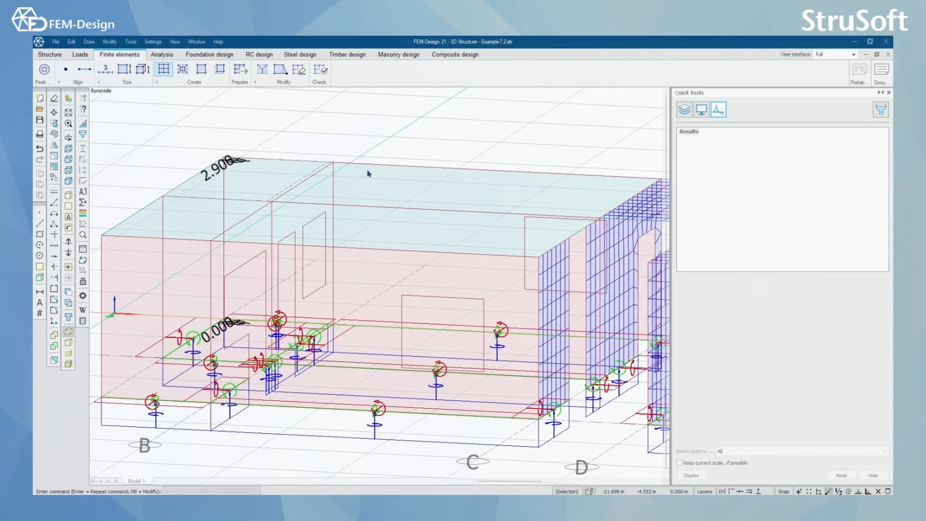
{"action": "scroll", "coordinate": [369, 174], "scroll_direction": "down", "scroll_amount": 5}
{"action": "left_click", "coordinate": [488, 112]}
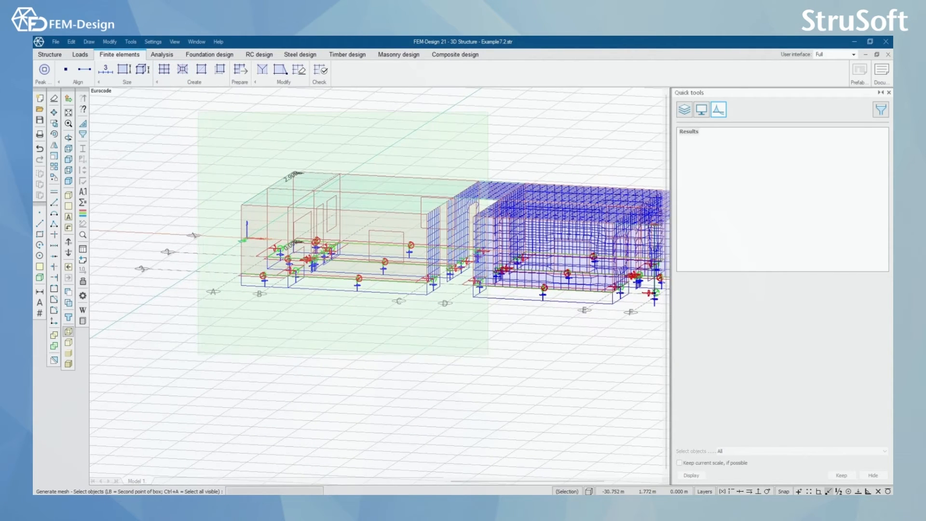
{"action": "left_click", "coordinate": [198, 354]}
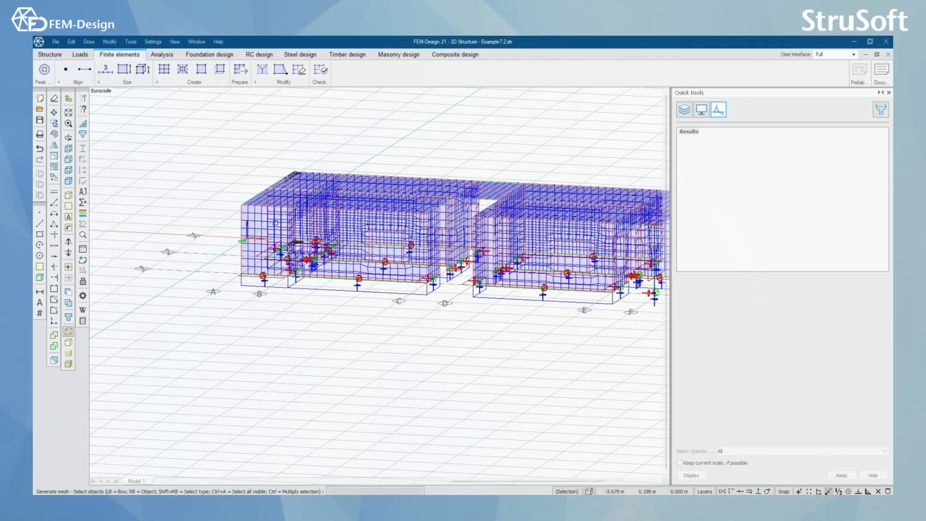
- Inspect the regenerated mesh of the whole building from several angles
{"action": "middle_click_drag", "start_coordinate": [275, 223], "coordinate": [279, 277]}
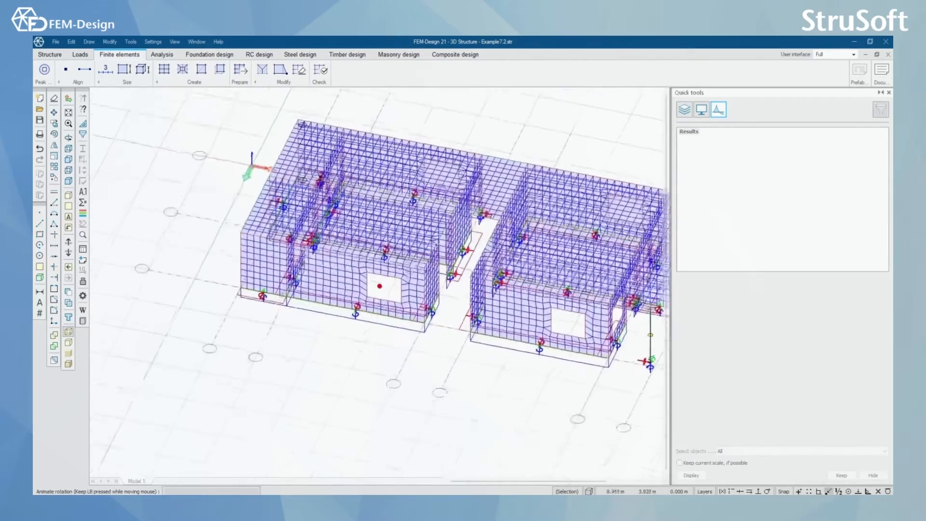
{"action": "middle_click_drag", "start_coordinate": [541, 343], "coordinate": [381, 336]}
{"action": "scroll", "coordinate": [545, 347], "scroll_direction": "down", "scroll_amount": 1}
{"action": "scroll", "coordinate": [326, 291], "scroll_direction": "down", "scroll_amount": 2}
{"action": "scroll", "coordinate": [333, 304], "scroll_direction": "up", "scroll_amount": 2}
{"action": "middle_click_drag", "start_coordinate": [379, 286], "coordinate": [367, 317]}
{"action": "scroll", "coordinate": [417, 321], "scroll_direction": "down", "scroll_amount": 3}
{"action": "scroll", "coordinate": [367, 316], "scroll_direction": "up", "scroll_amount": 2}
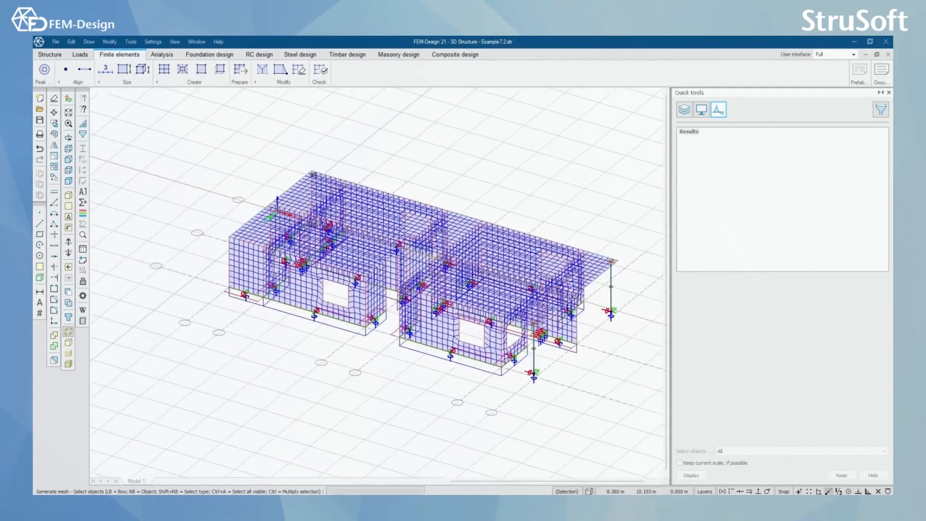
{"action": "middle_click_drag", "start_coordinate": [259, 330], "coordinate": [293, 330]}
{"action": "middle_click_drag", "start_coordinate": [420, 341], "coordinate": [376, 357]}
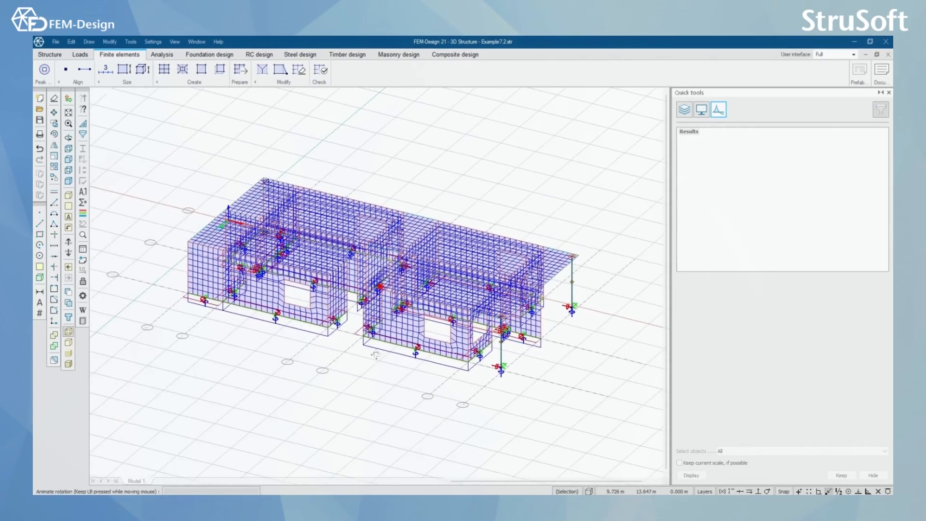